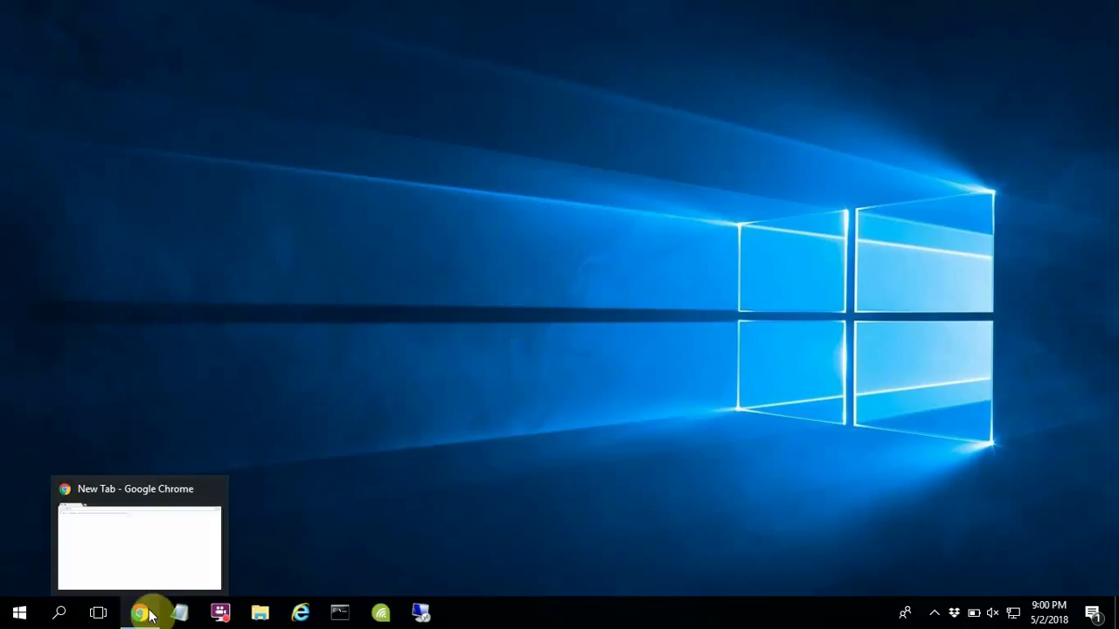
Step: Load 192.168.16.1 in Chrome to reach the LB-LINK router login page
left_click(150, 609)
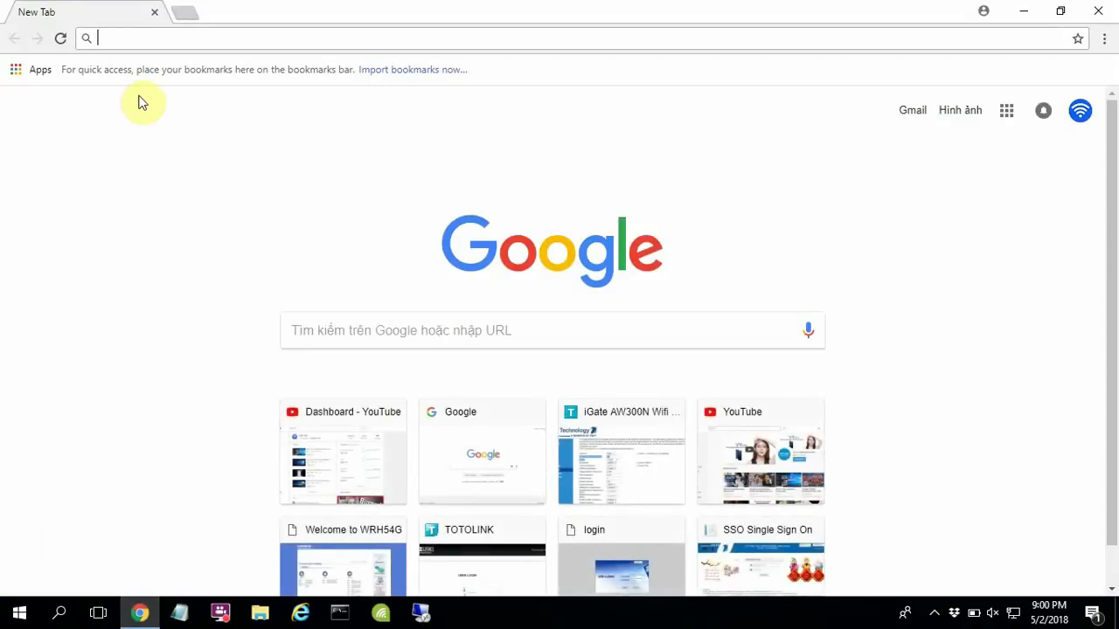
left_click(130, 41)
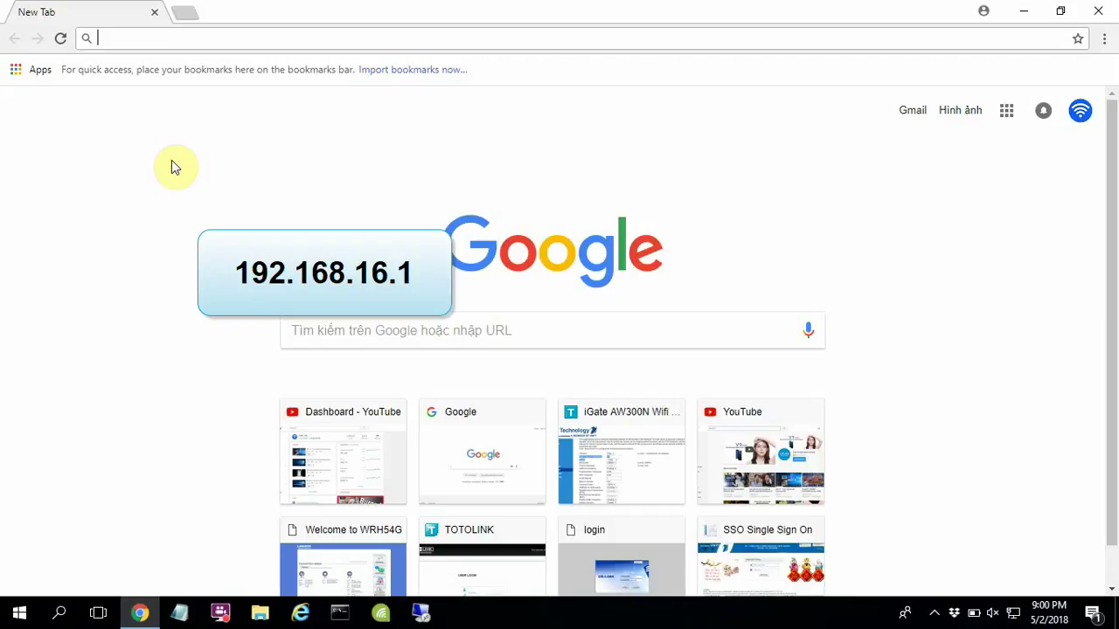
type("192.168.")
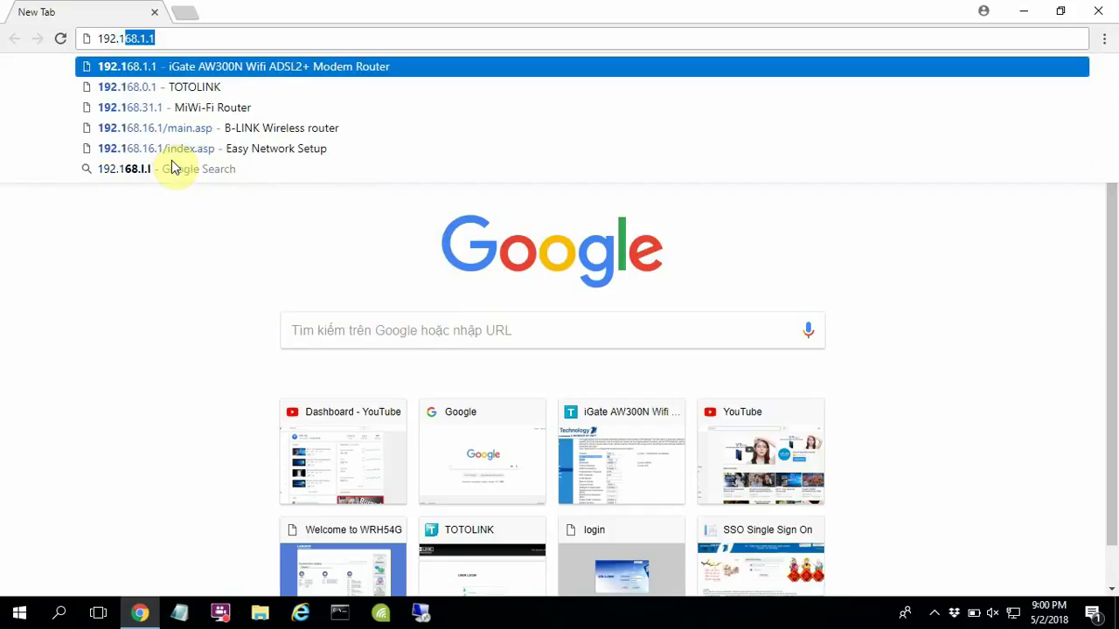
type("16.1")
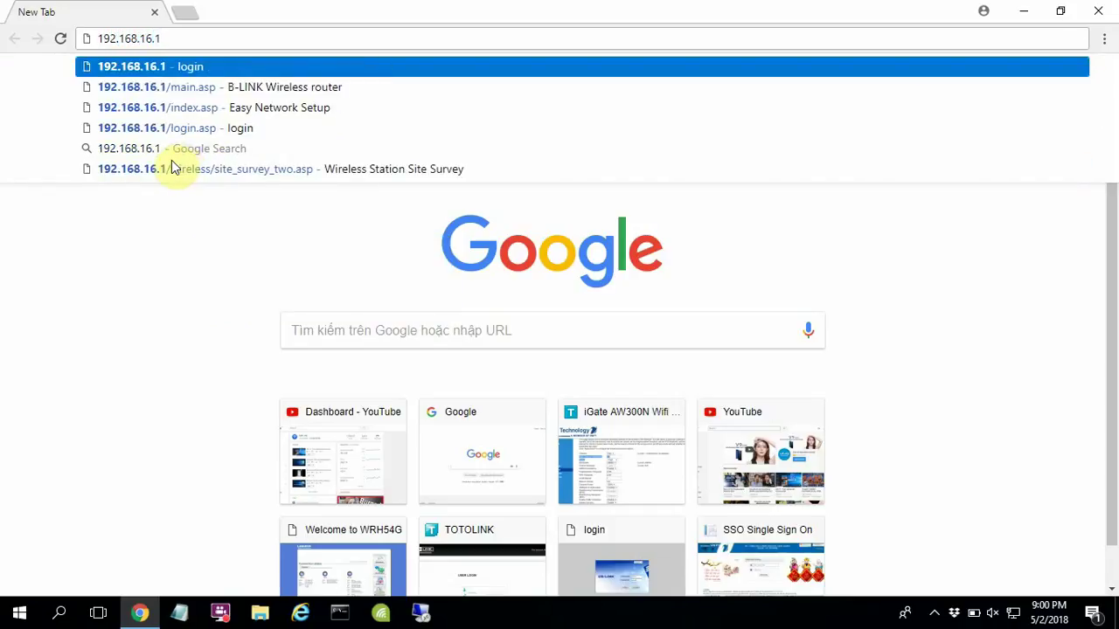
key("Return")
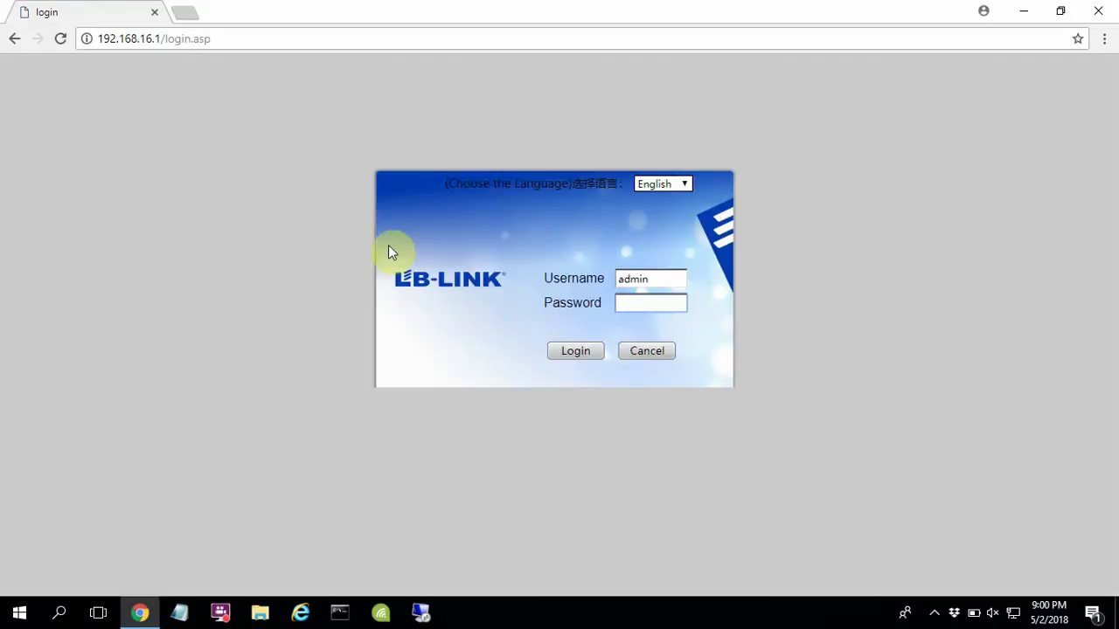
Step: Sign in with the prefilled username and the administrator password
left_click(666, 278)
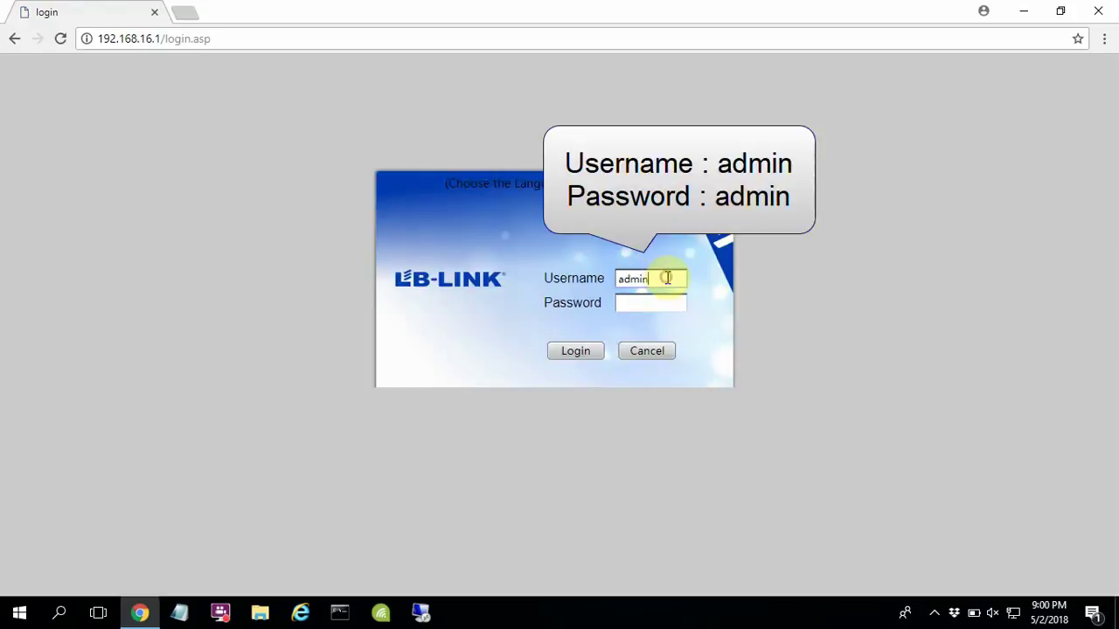
left_click(668, 302)
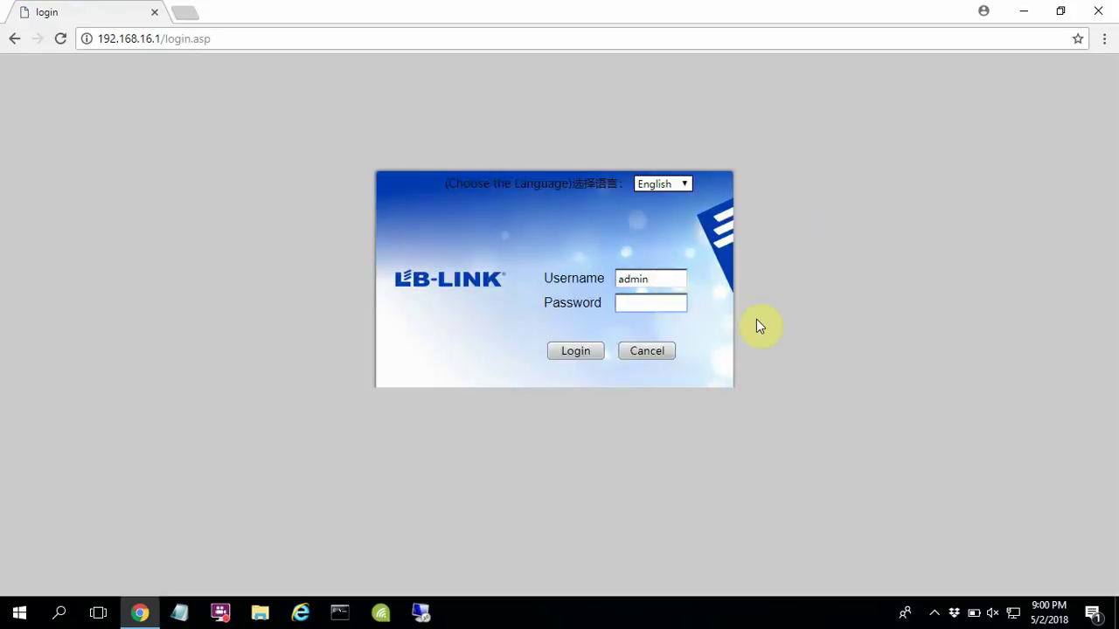
type("admi")
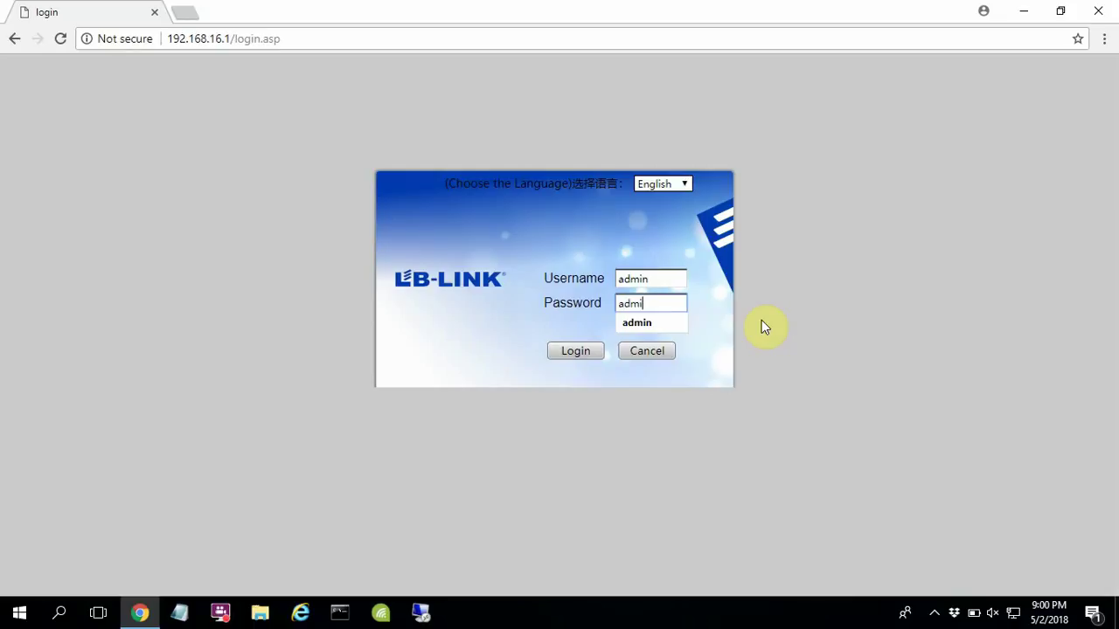
type("n")
left_click(762, 321)
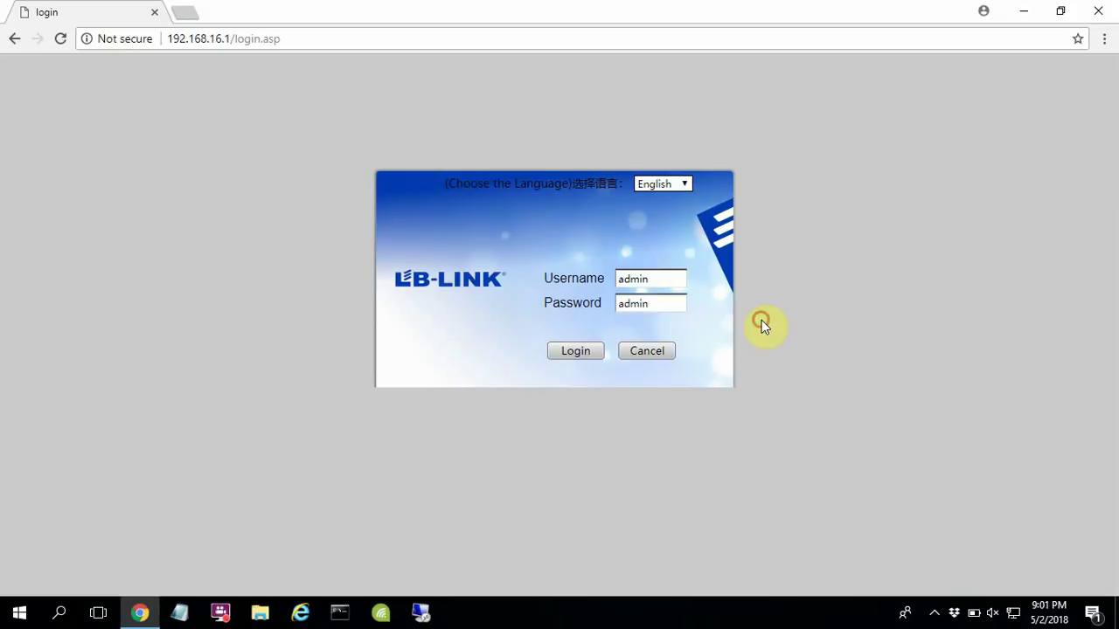
left_click(575, 352)
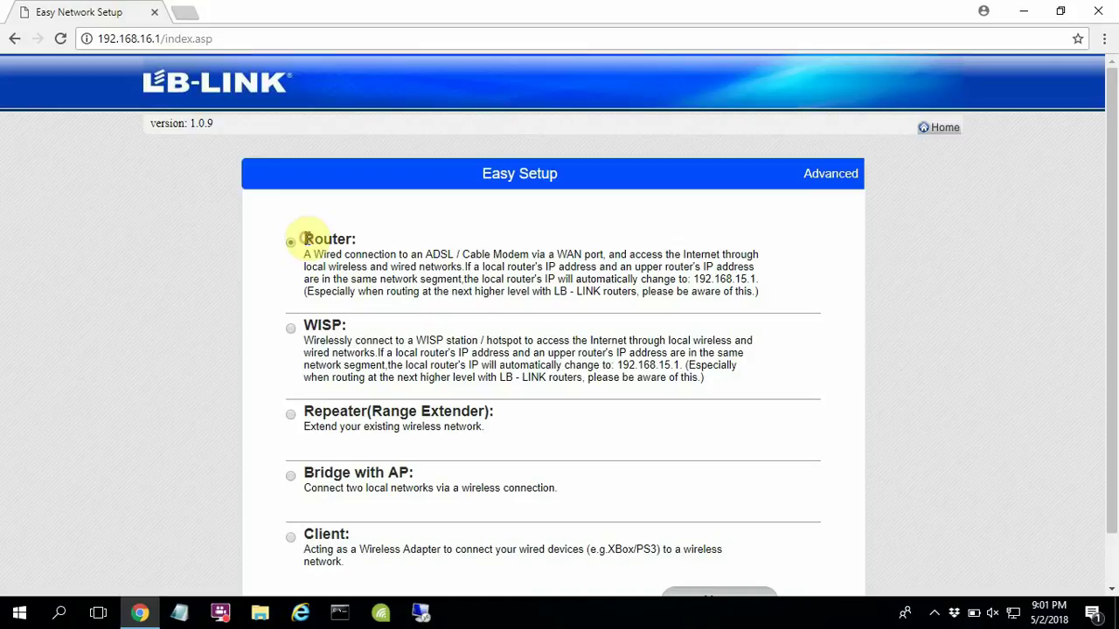
Step: Confirm Router is the selected operating mode on the Easy Setup page
left_click_drag(300, 238, 376, 242)
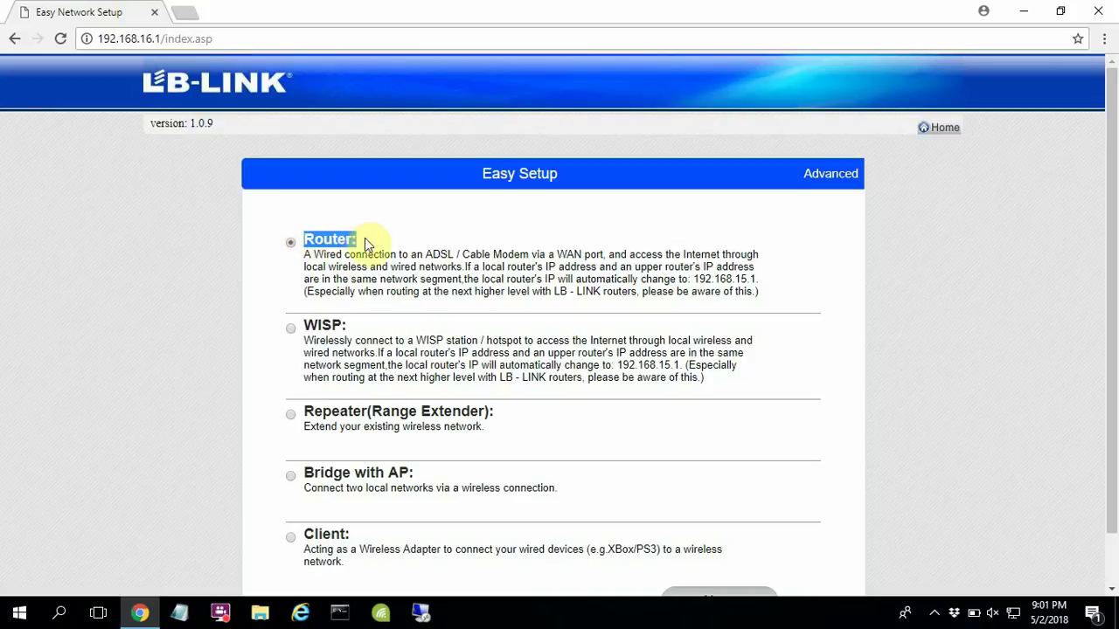
left_click(898, 391)
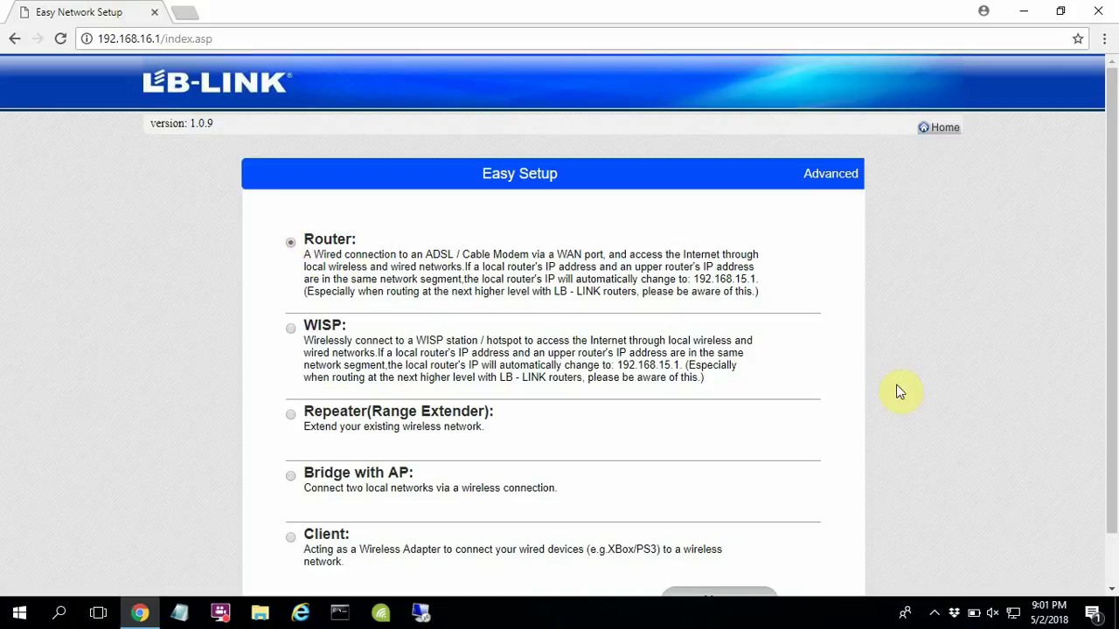
Step: Go to Advanced 2.4G Wireless Basic Settings
left_click(842, 183)
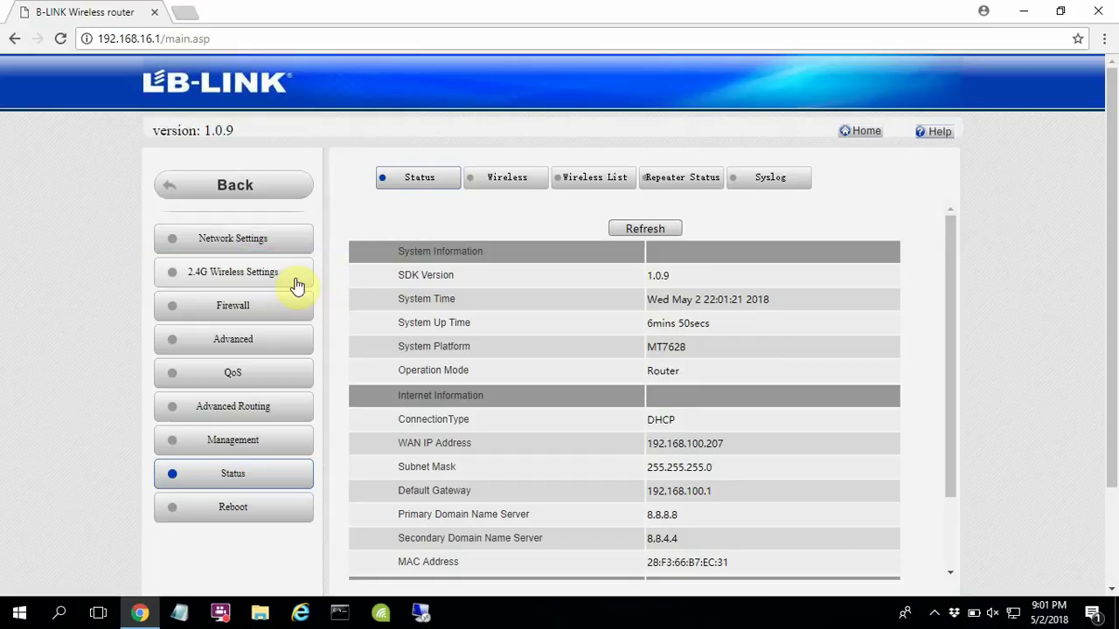
left_click(297, 286)
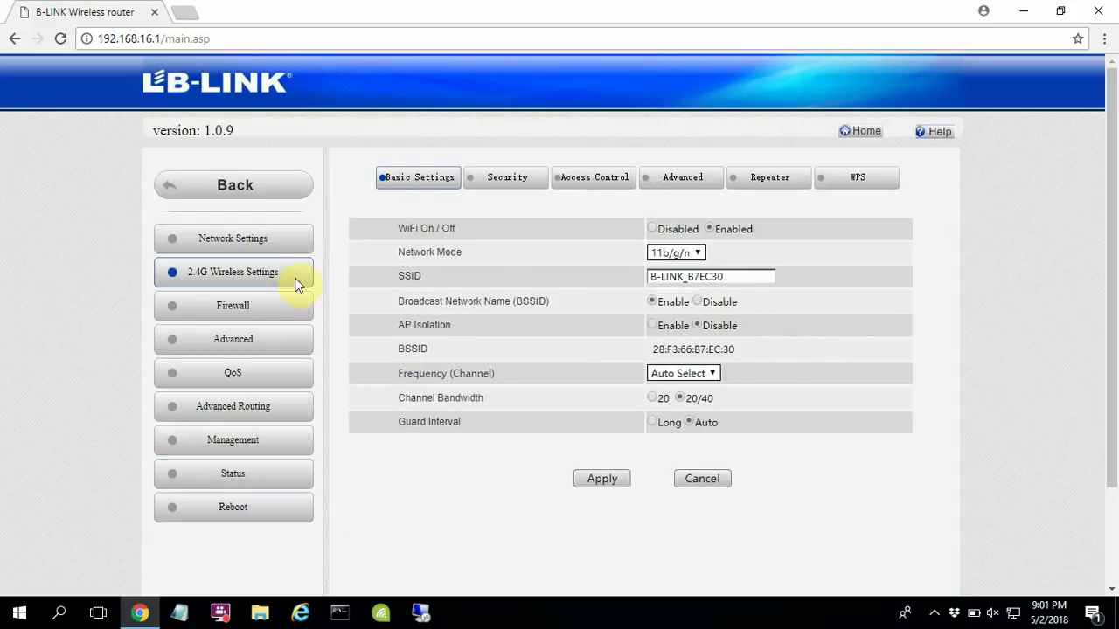
left_click(437, 186)
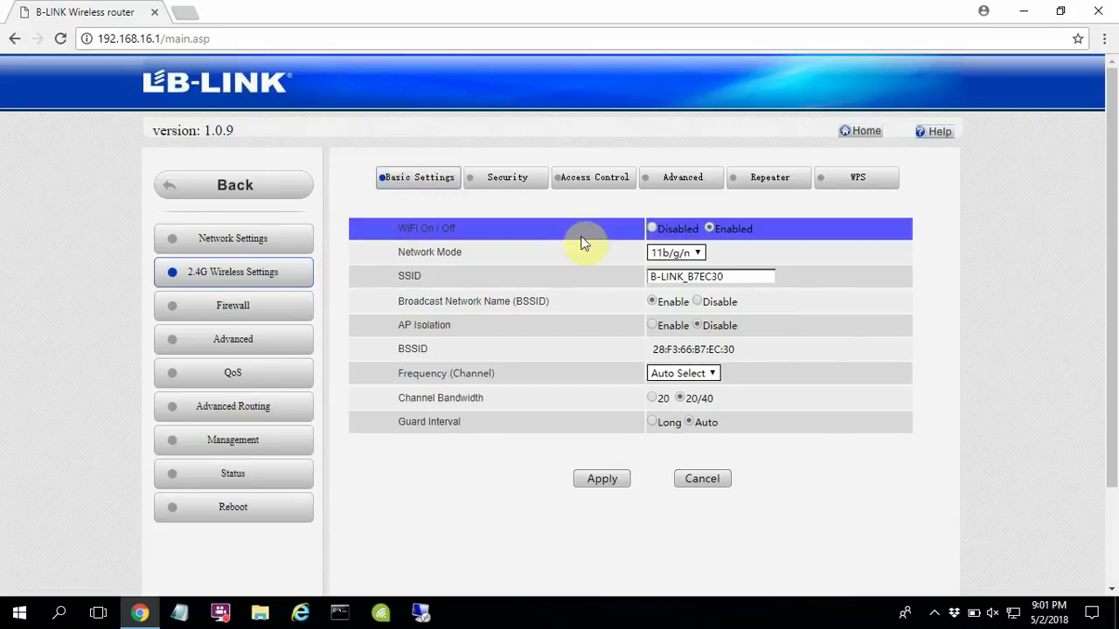
Step: Change the SSID suffix so the network name reads B-LINK_NetVN
left_click(740, 277)
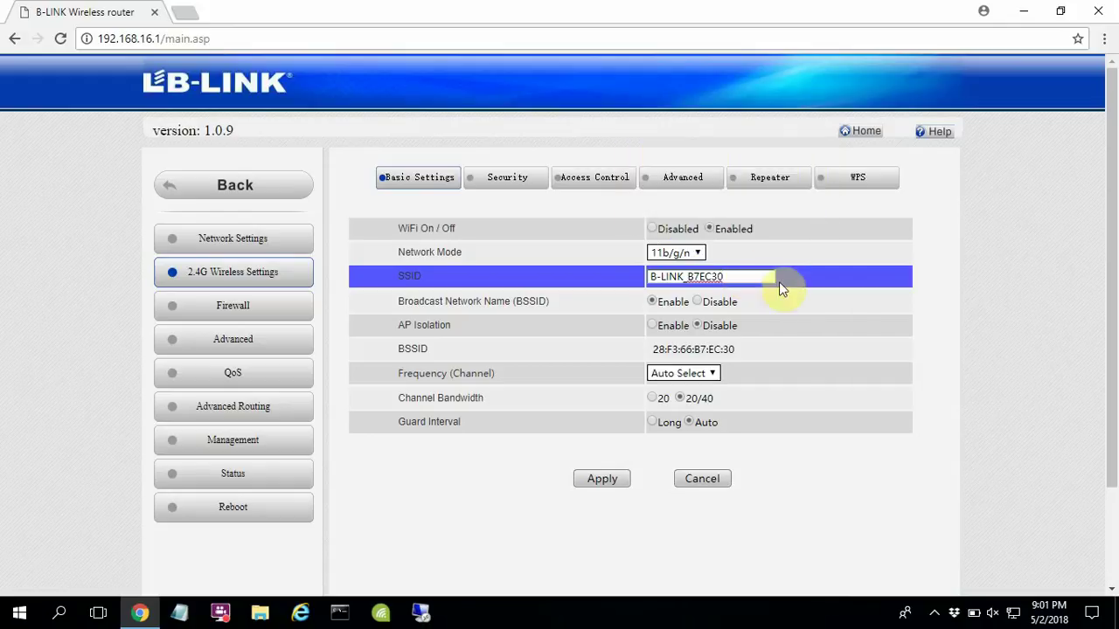
key("BackSpace")
key("BackSpace")
key("BackSpace")
key("BackSpace")
key("BackSpace")
key("BackSpace")
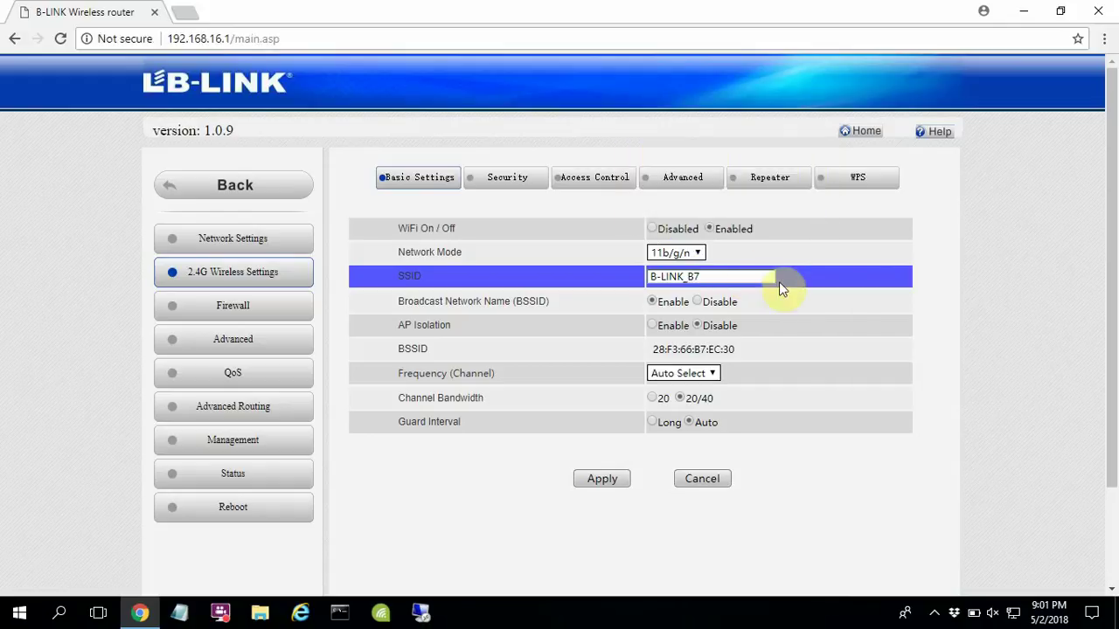
type("NetVN")
left_click_drag(743, 276, 638, 279)
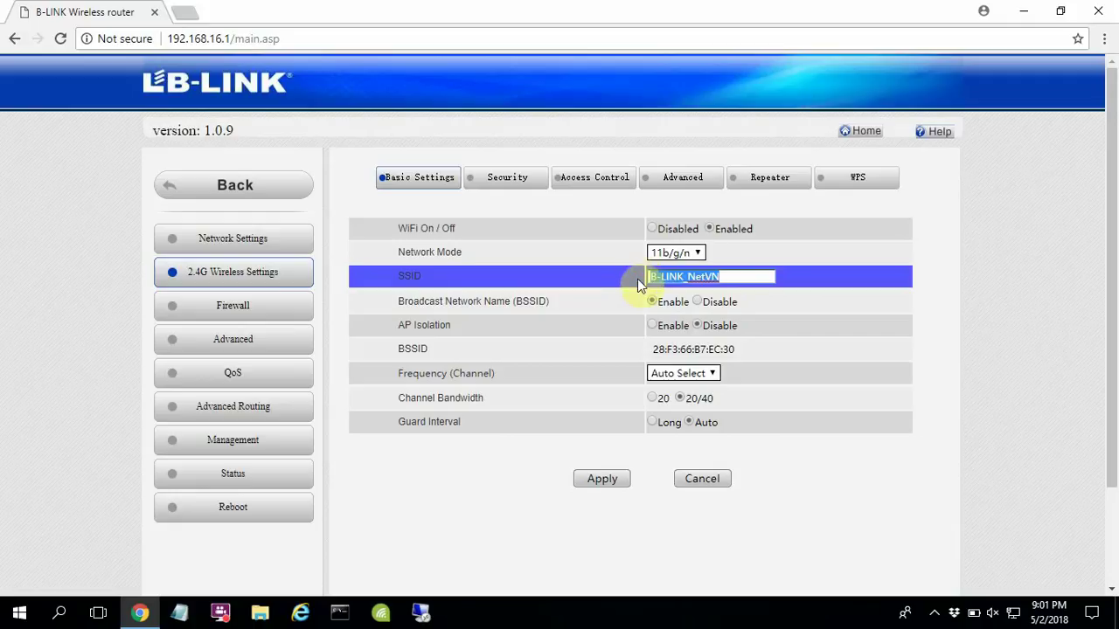
left_click(868, 477)
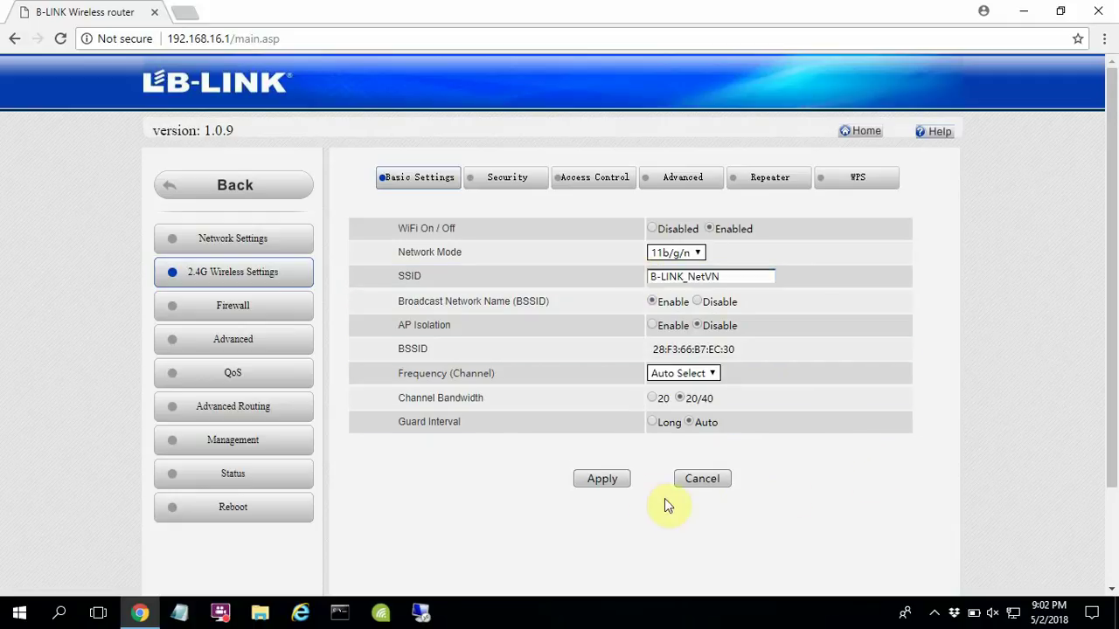
Step: Apply the B-LINK_NetVN name, note the reboot reminder, and go to the 2.4G Security page
left_click(619, 489)
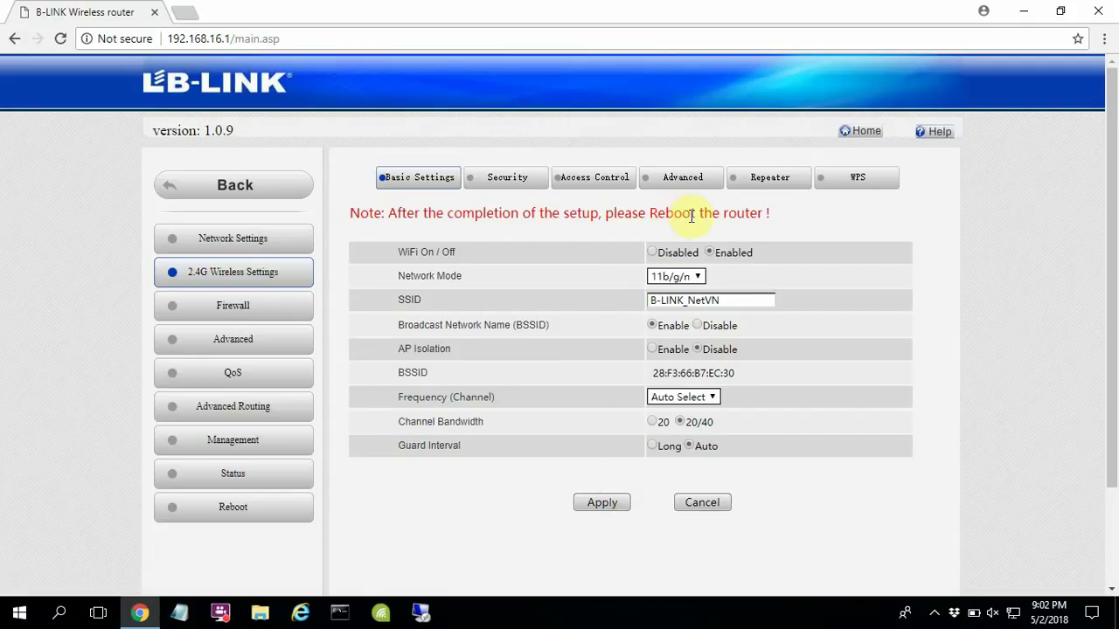
left_click(770, 214)
left_click_drag(720, 216, 358, 214)
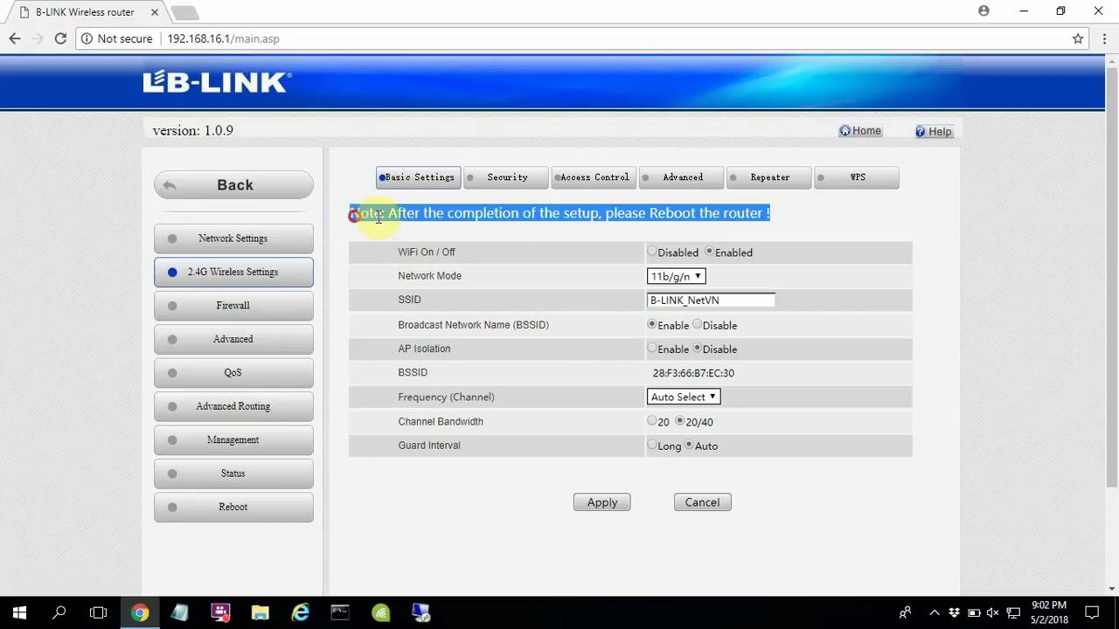
left_click(797, 217)
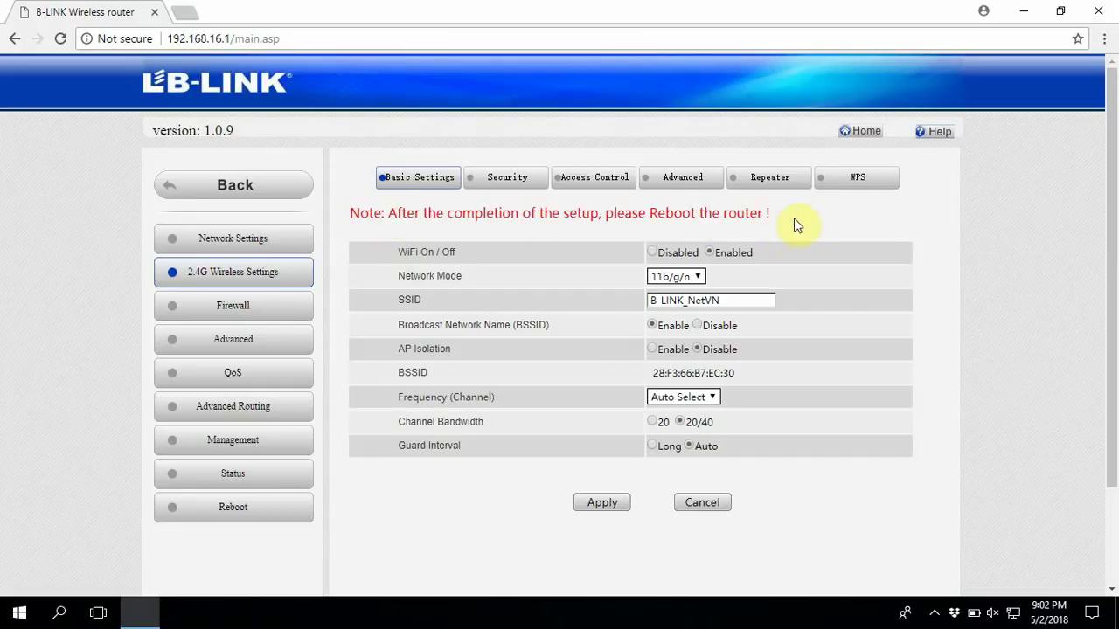
left_click(519, 184)
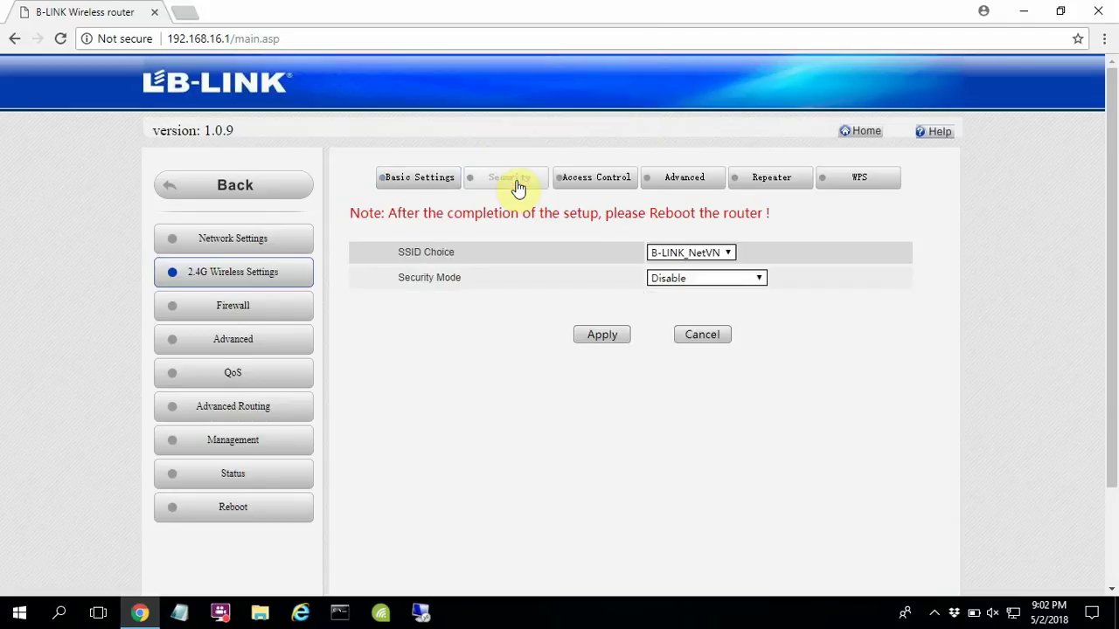
Step: Choose B-LINK_NetVN, set Security Mode to WPA2-PSK with AES, and enter a Wi-Fi password
left_click(727, 252)
left_click(721, 265)
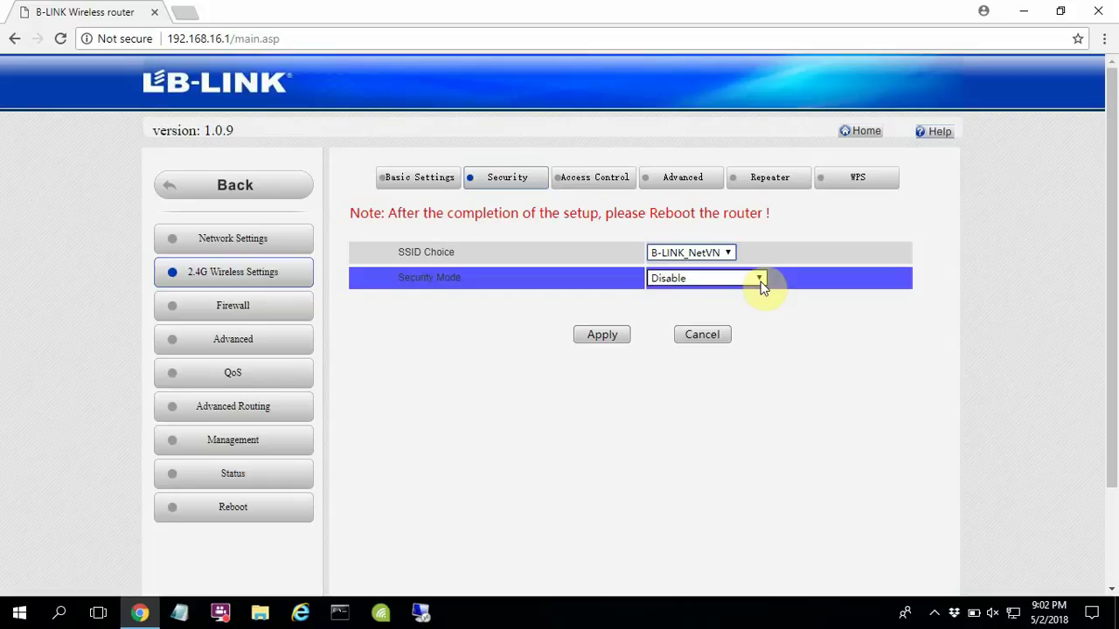
left_click(758, 280)
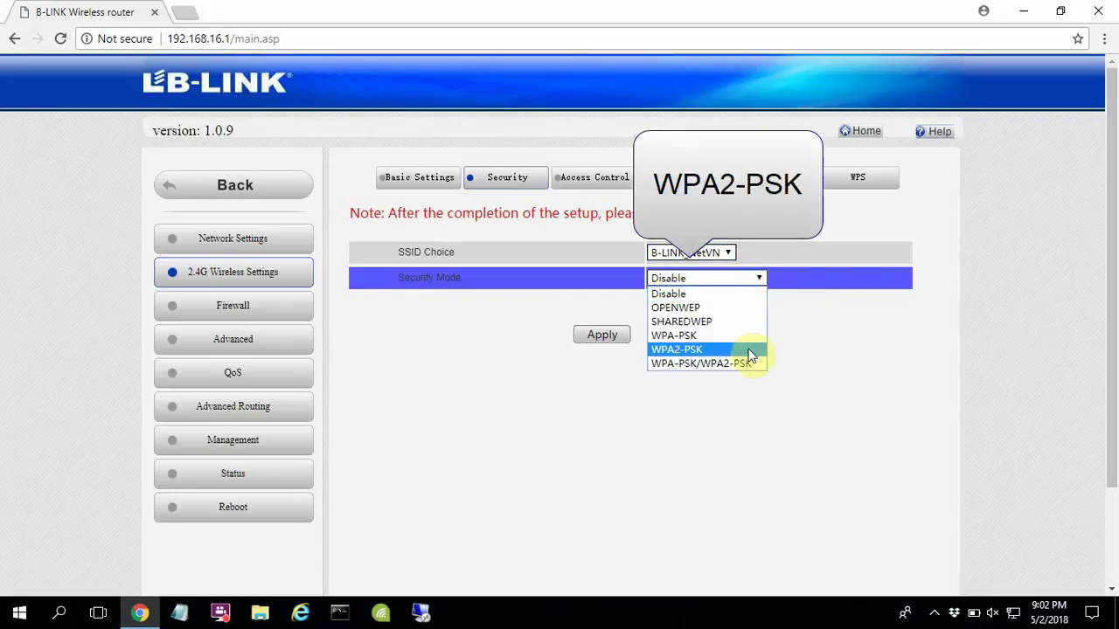
left_click(749, 349)
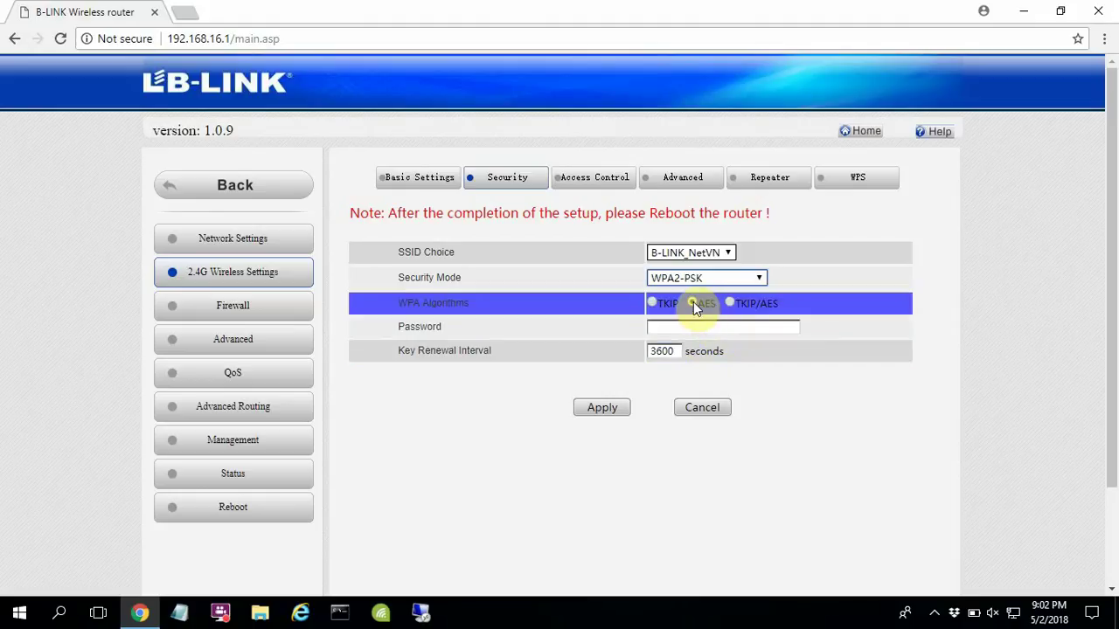
left_click(705, 327)
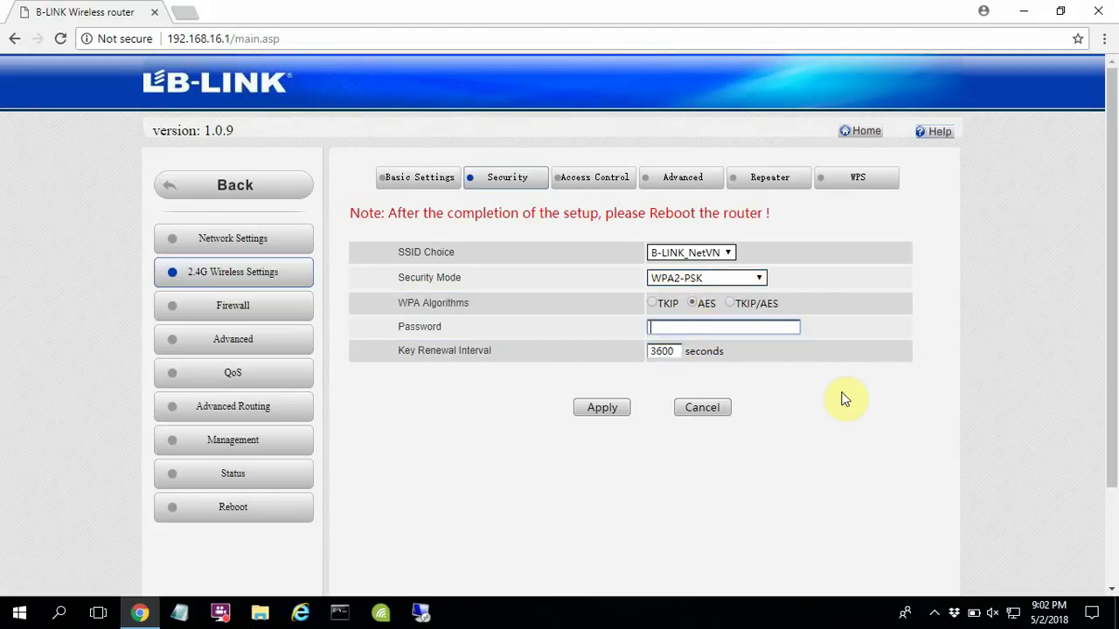
type("1")
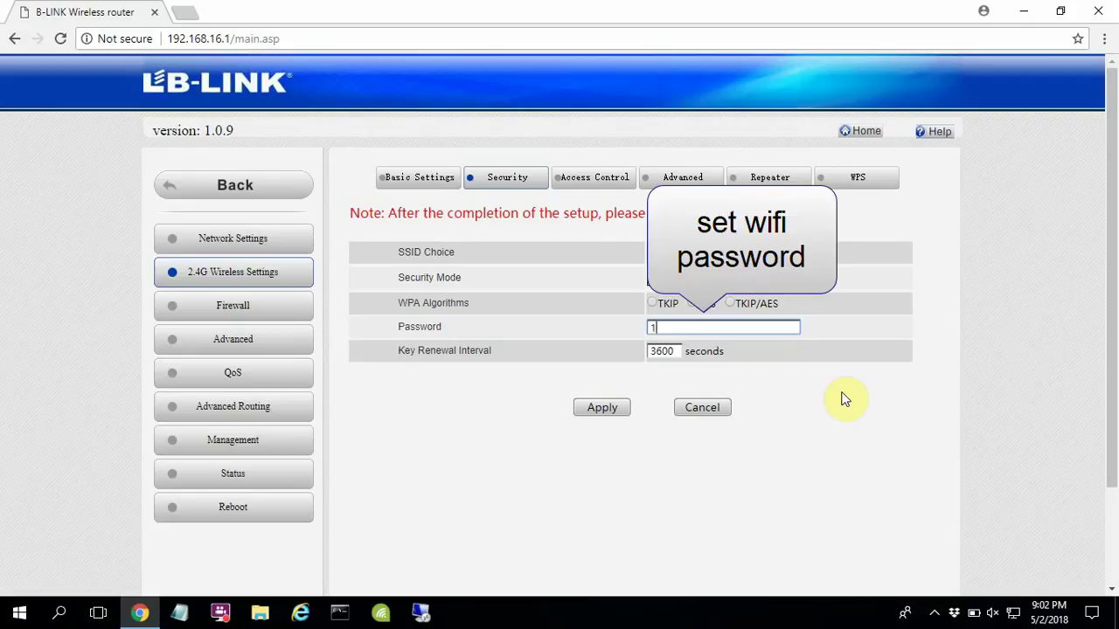
type("234a")
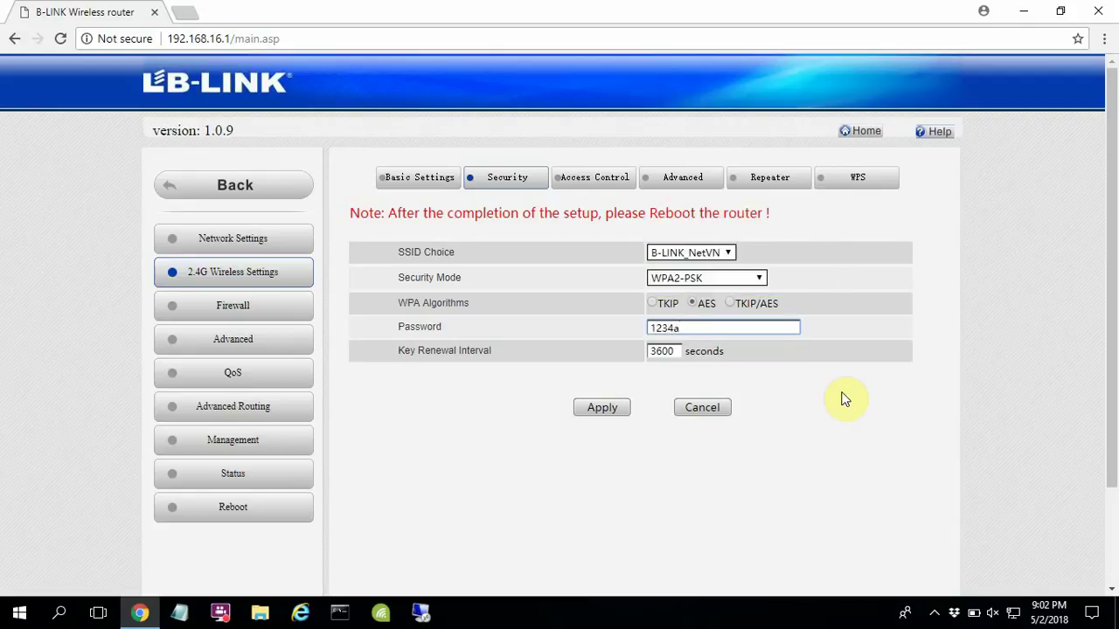
type("bcd")
Step: Zoom the Chrome page to 125%
left_click(844, 398)
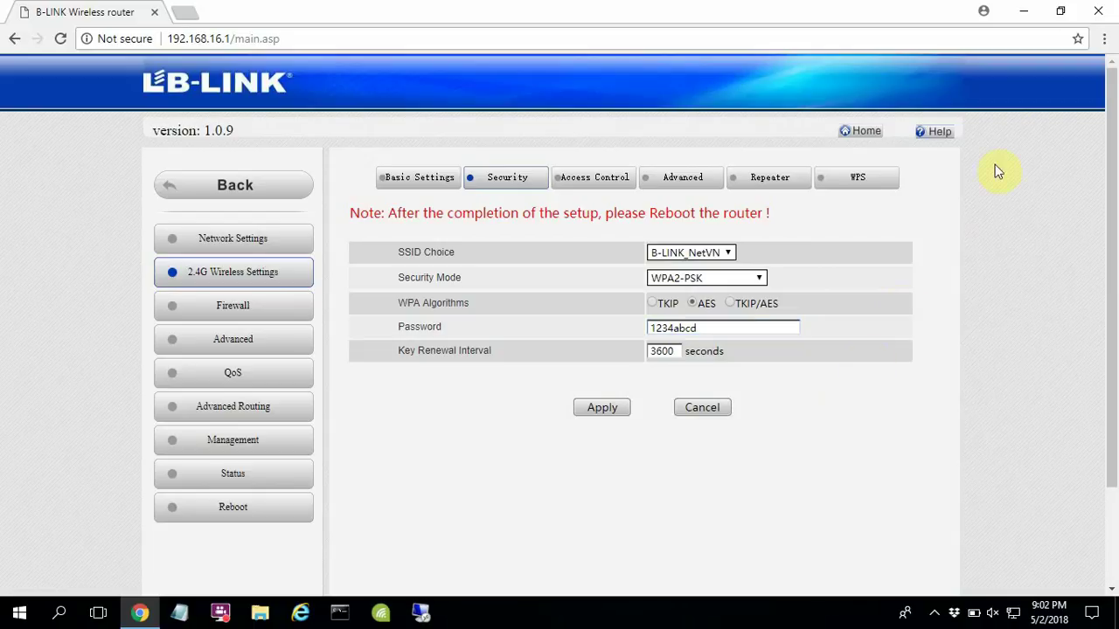
left_click(1104, 40)
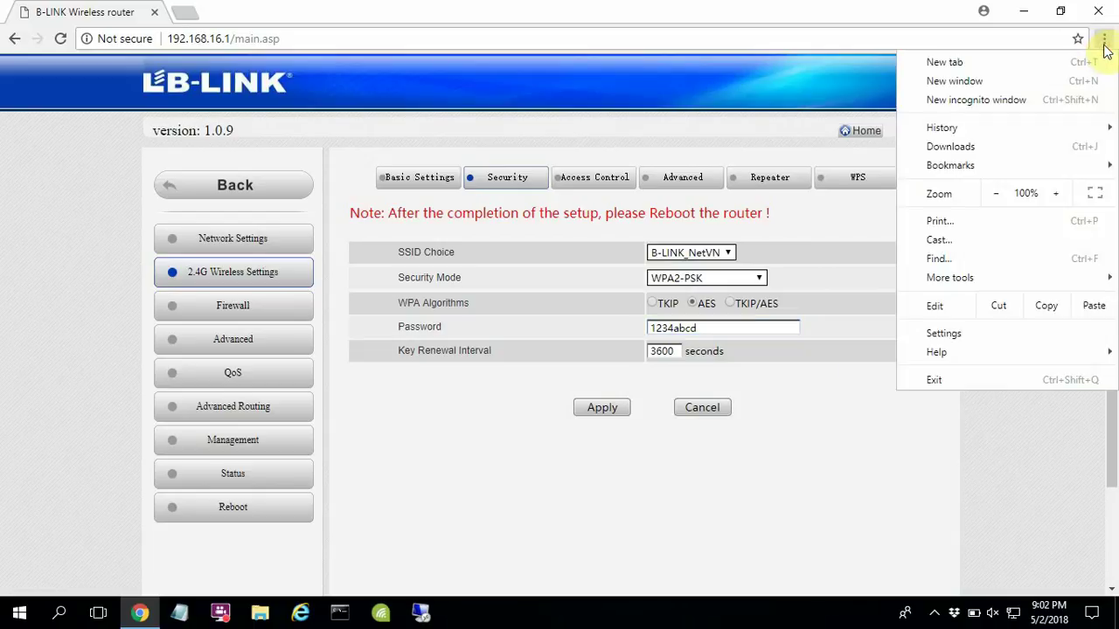
left_click(1056, 195)
left_click(1055, 196)
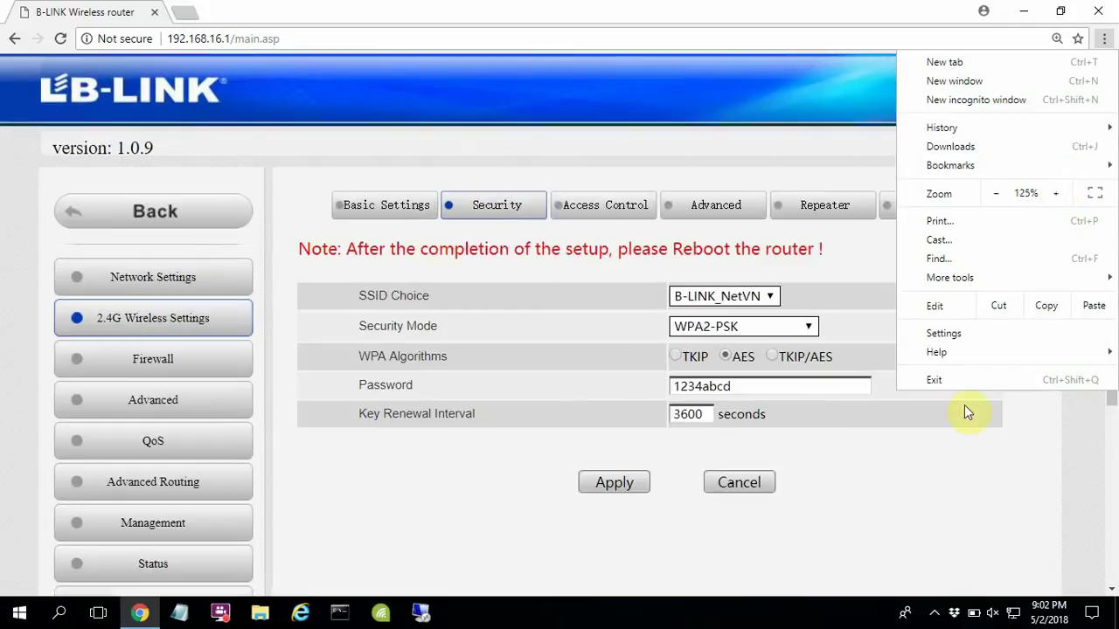
left_click(927, 508)
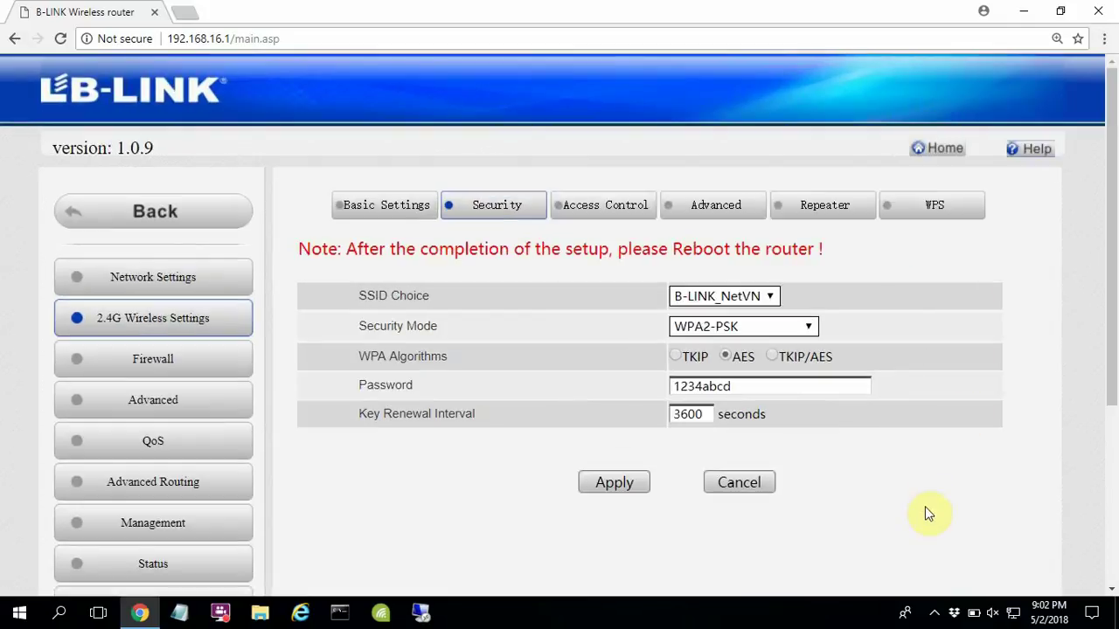
Step: Apply the WPA2-PSK security settings for B-LINK_NetVN
left_click(639, 492)
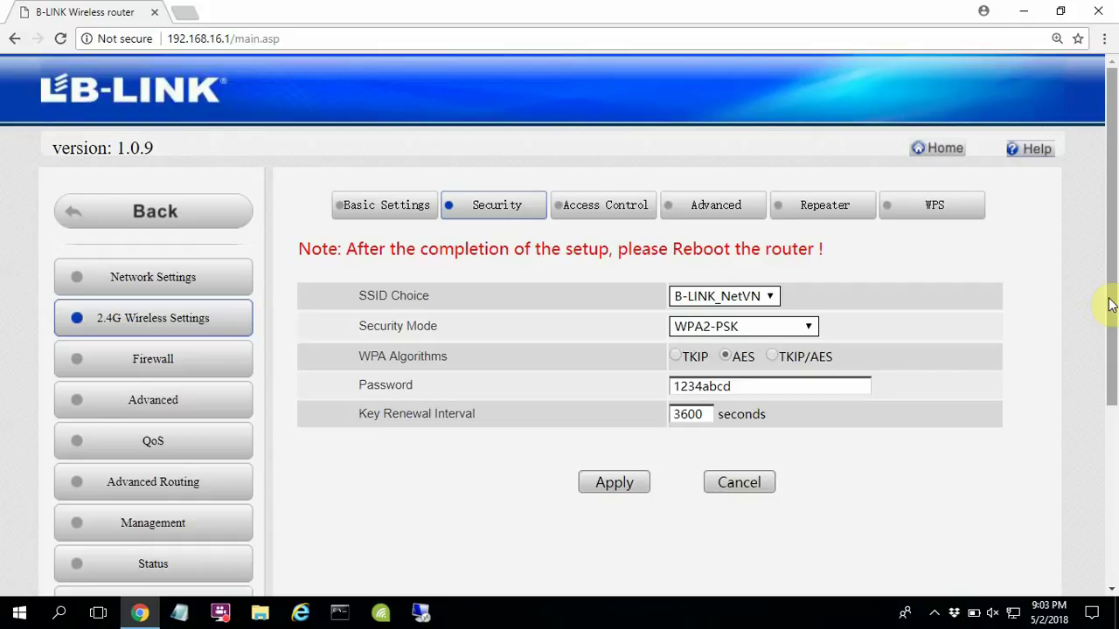
left_click_drag(1110, 304, 1111, 303)
triple_click(414, 297)
left_click(414, 296)
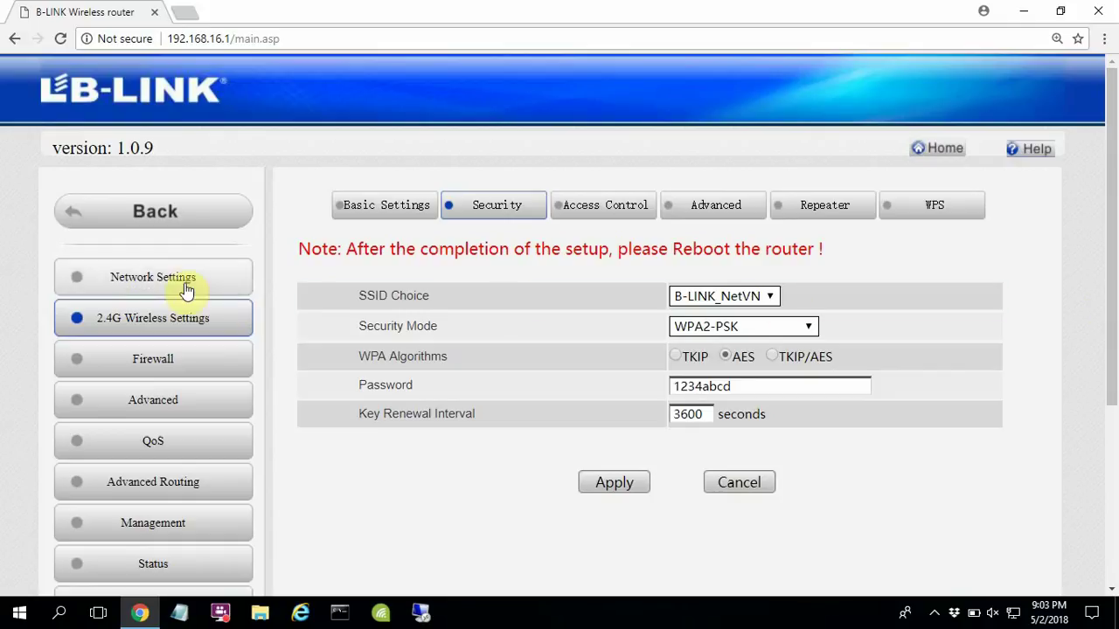
Step: Set WAN Connection Type to DHCP (Auto config) with MTU 1500 and apply it
left_click(186, 289)
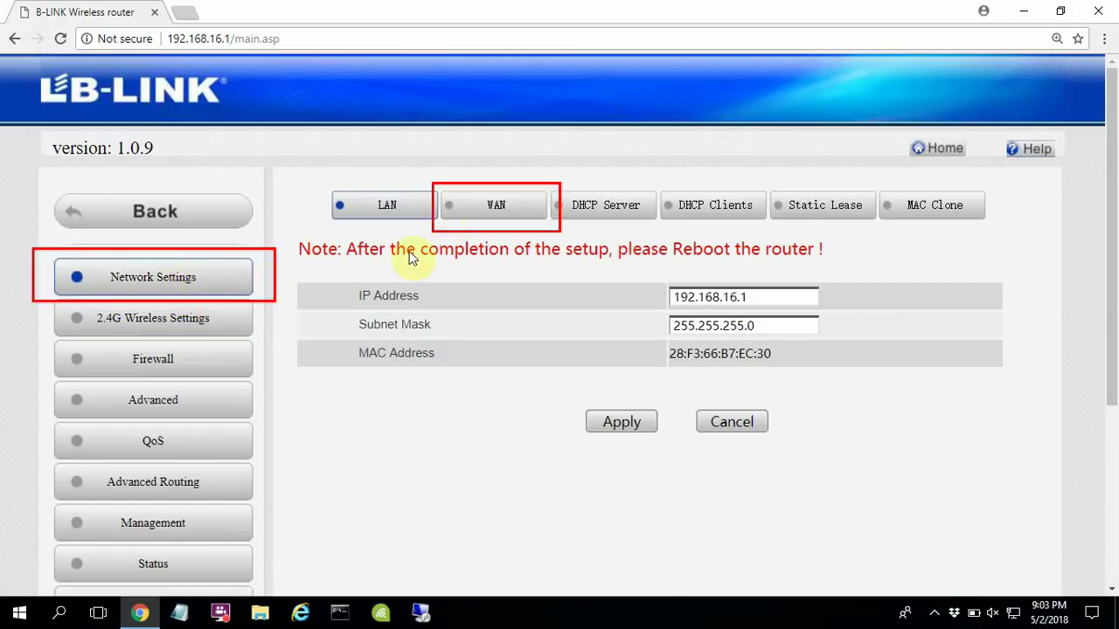
left_click(492, 215)
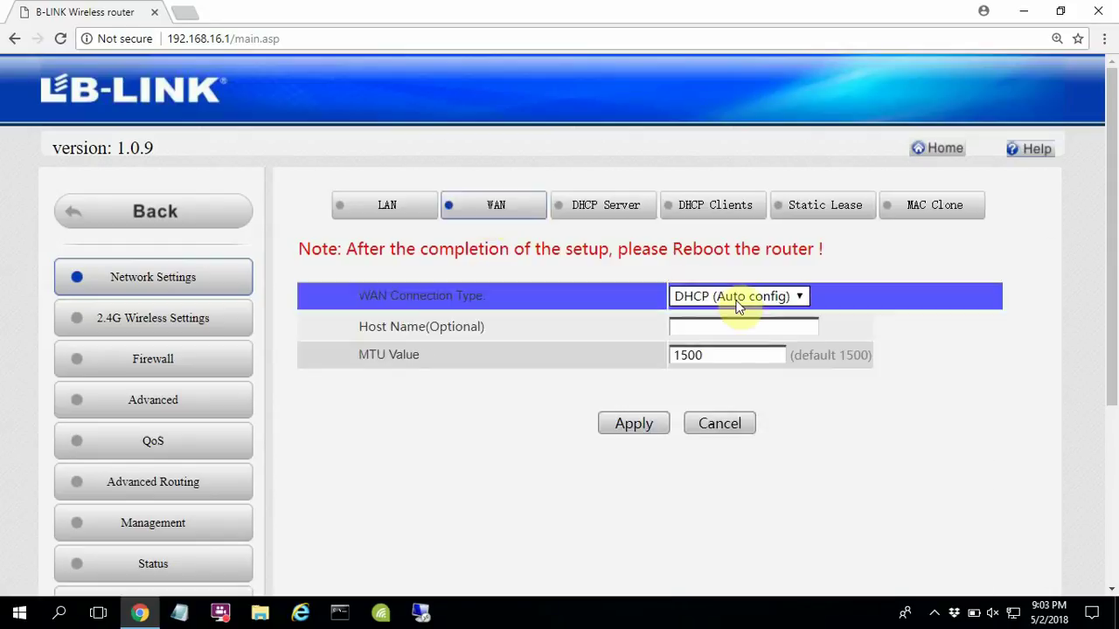
left_click(741, 297)
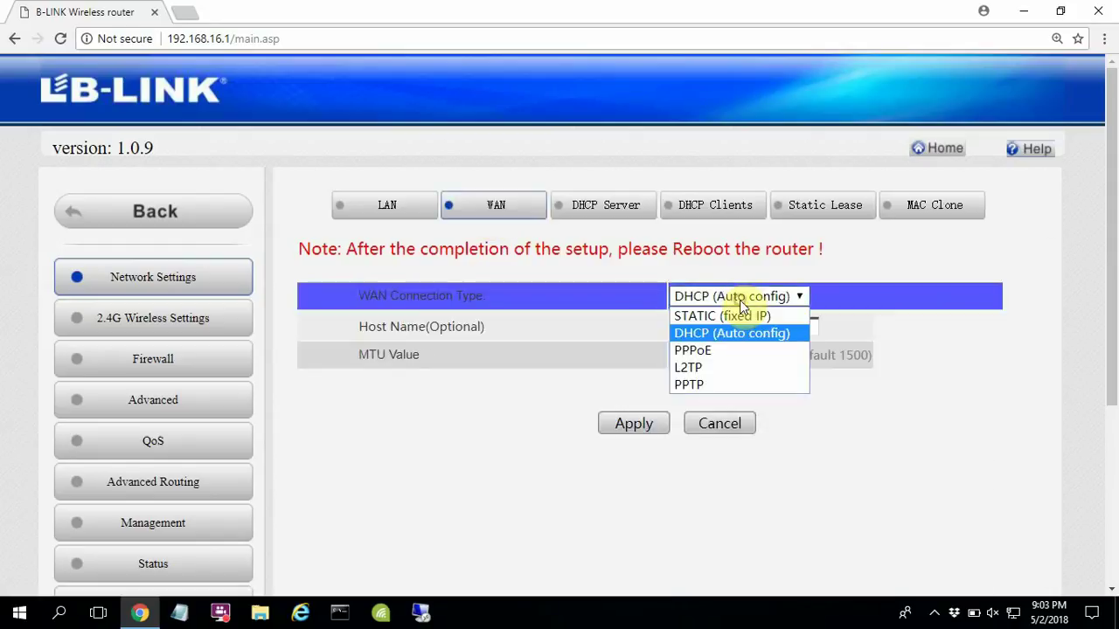
left_click(748, 343)
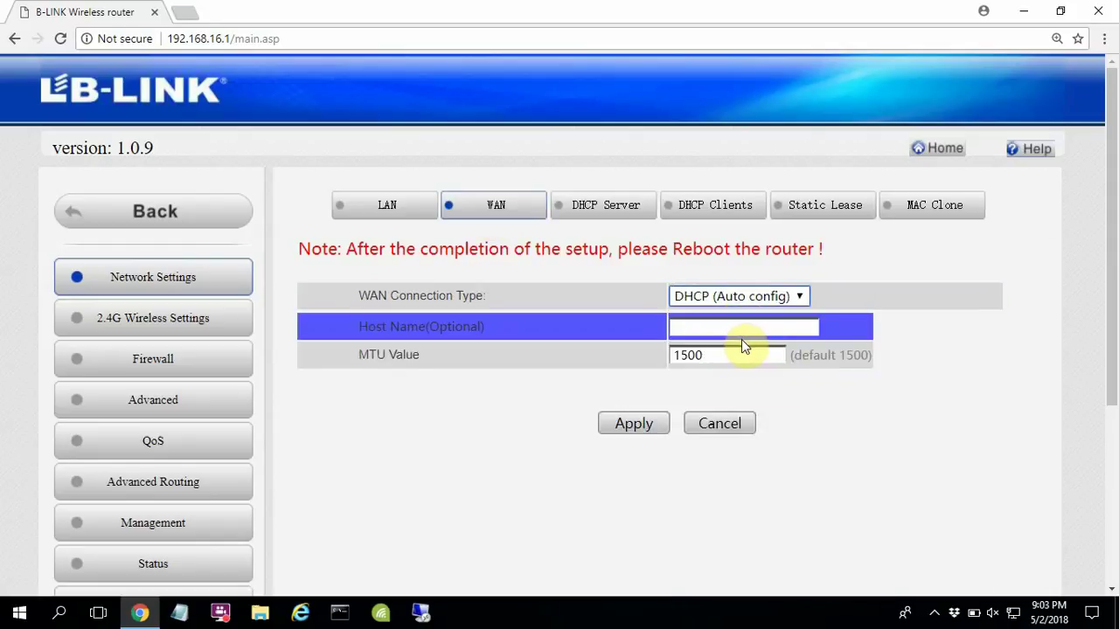
left_click(633, 425)
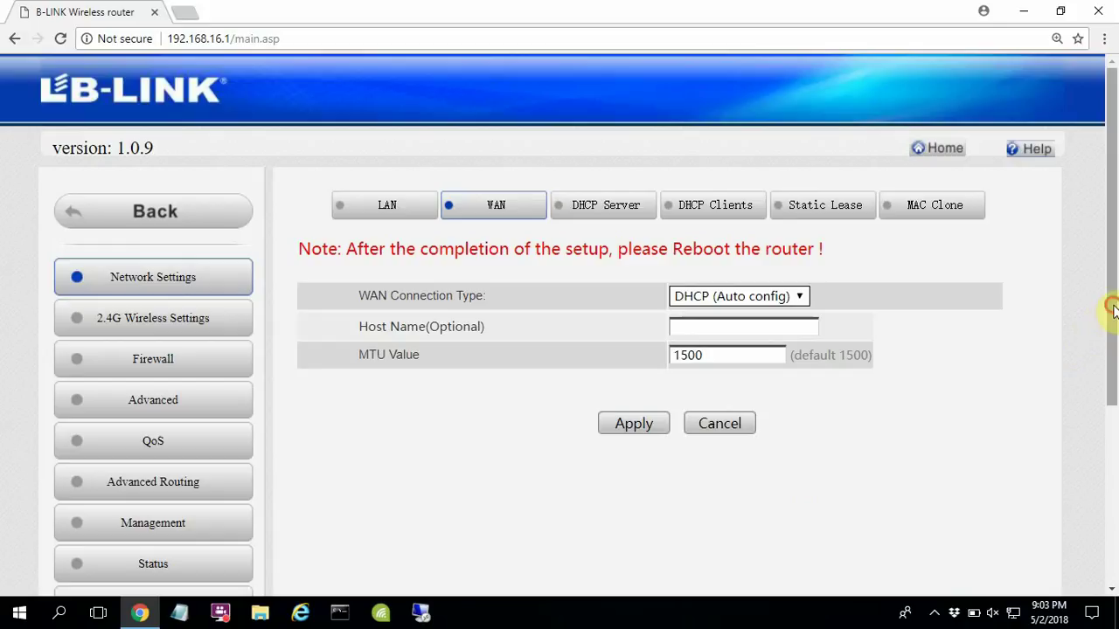
left_click_drag(1107, 309, 1091, 450)
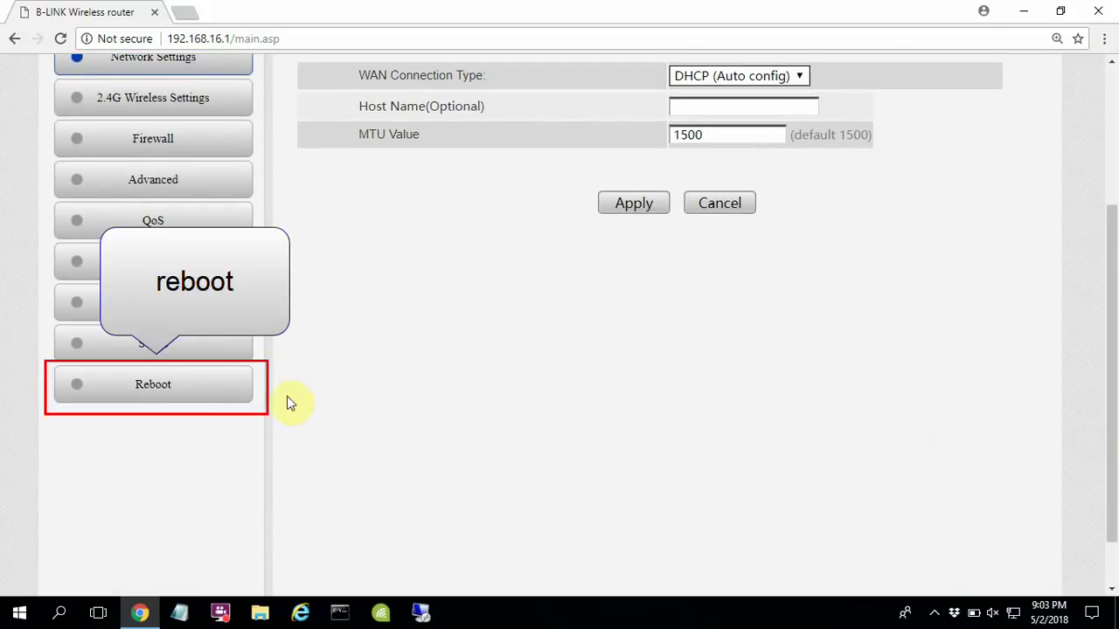
Step: Reboot the router from the Reboot page
left_click(214, 399)
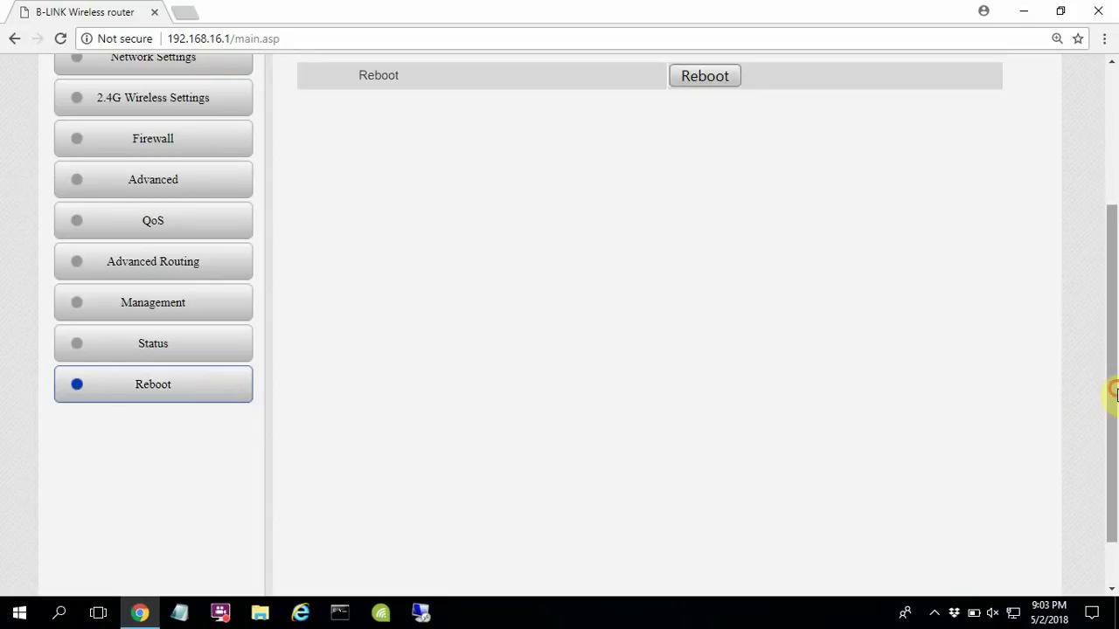
left_click_drag(1113, 392, 1116, 252)
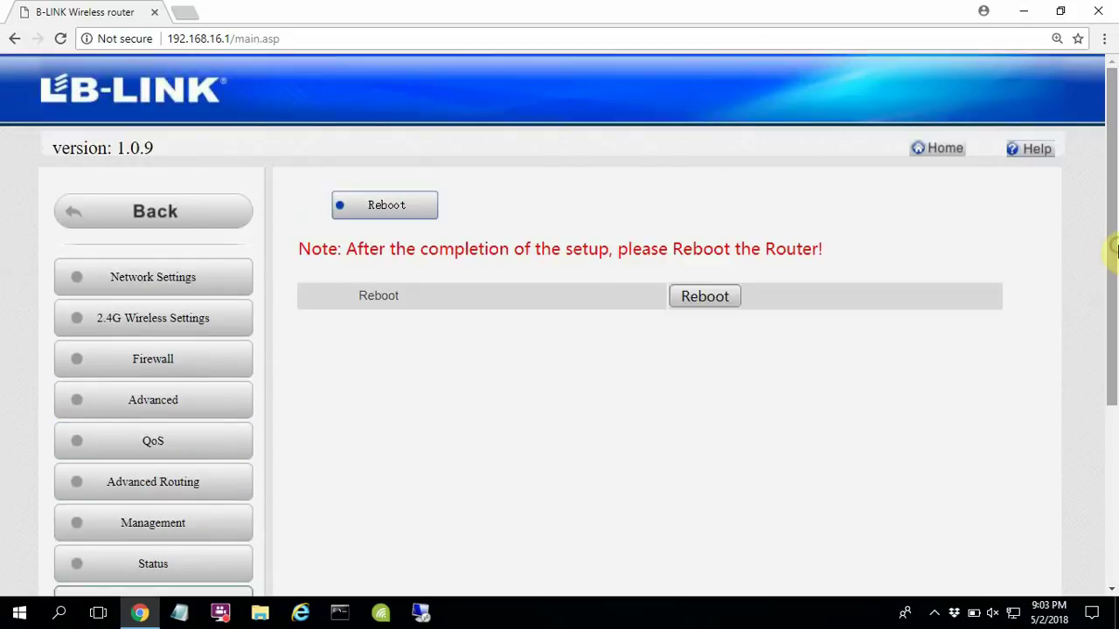
left_click(733, 306)
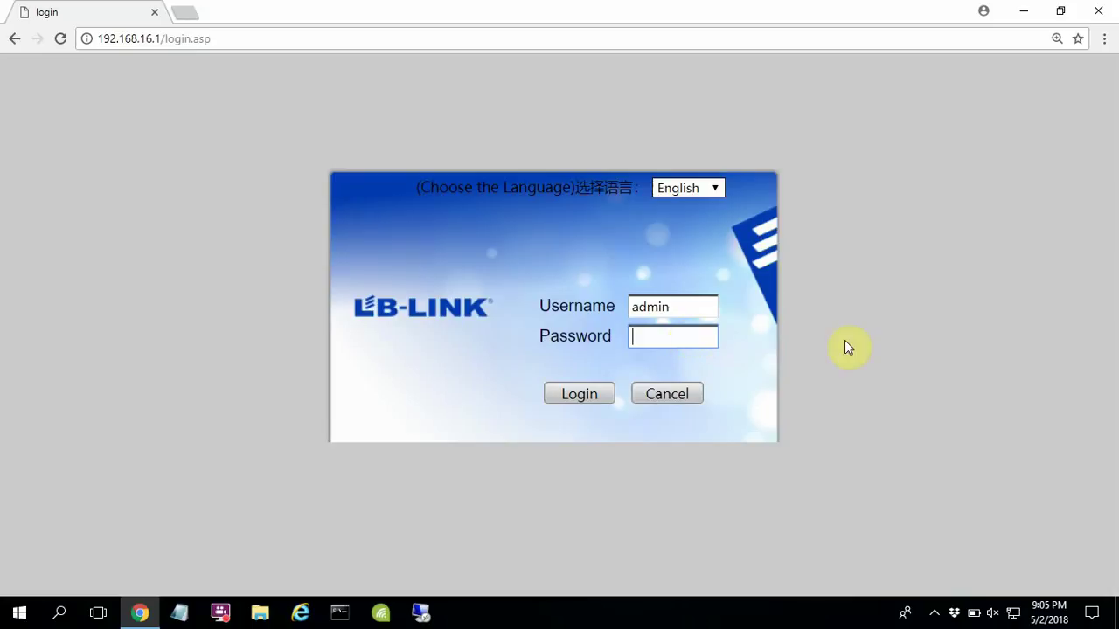
Step: Log back in, confirm DHCP with WAN IP 192.168.100.207 on Status, and minimize Chrome
type("admin")
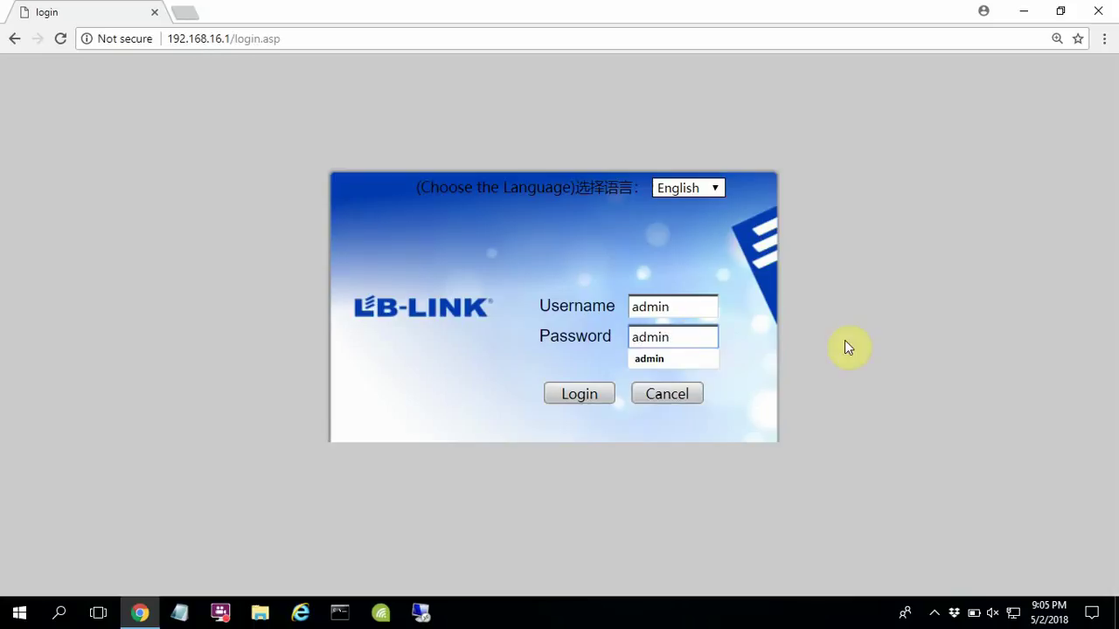
left_click(579, 394)
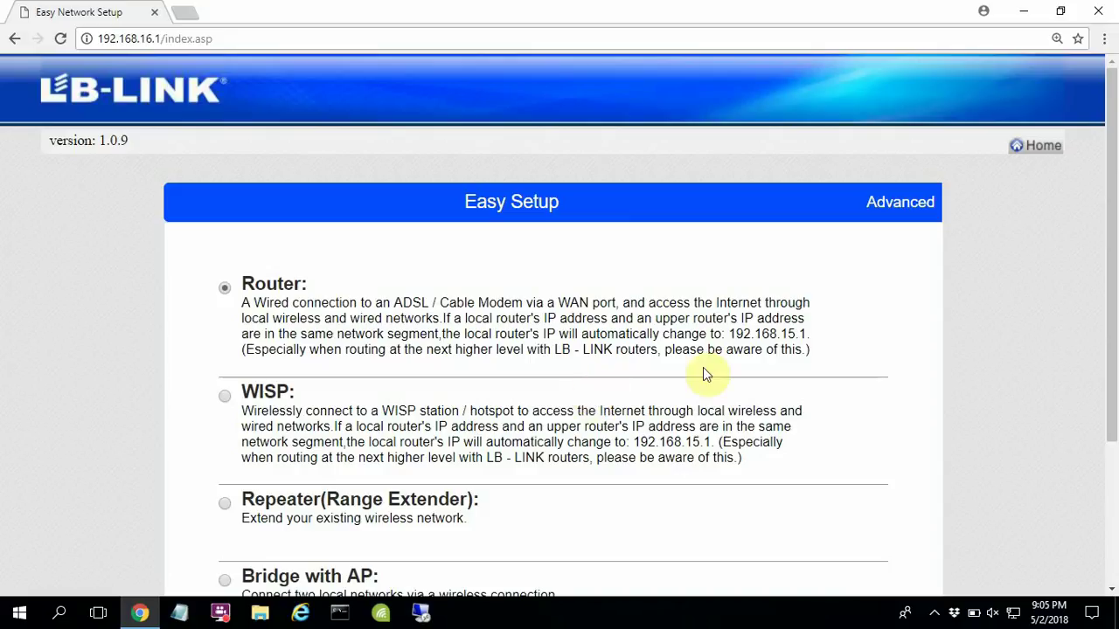
left_click(904, 210)
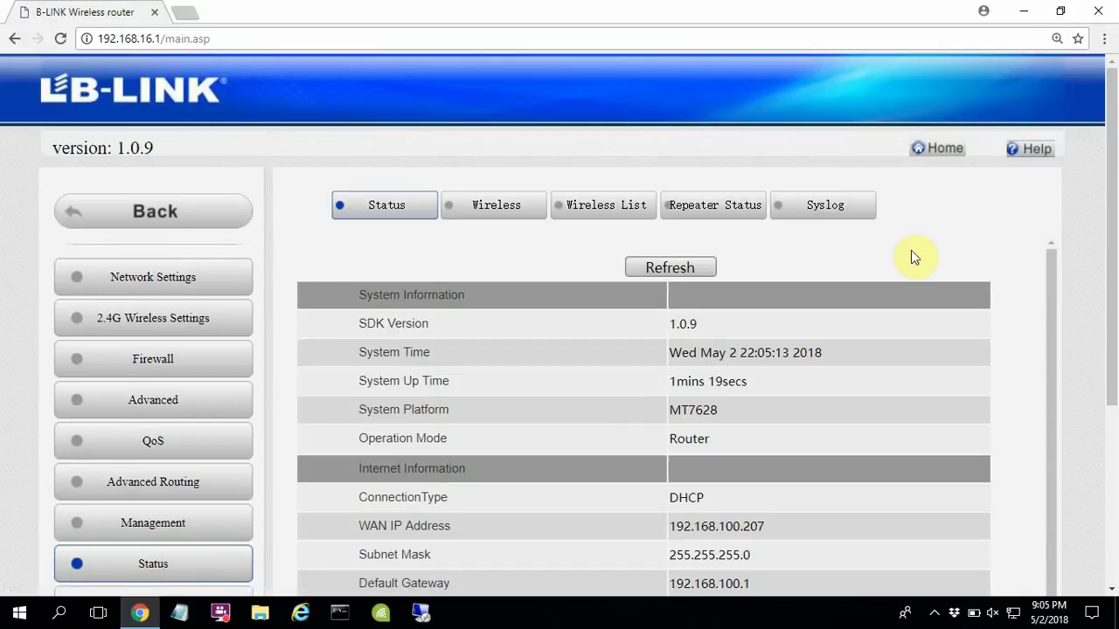
left_click_drag(1110, 250, 1108, 376)
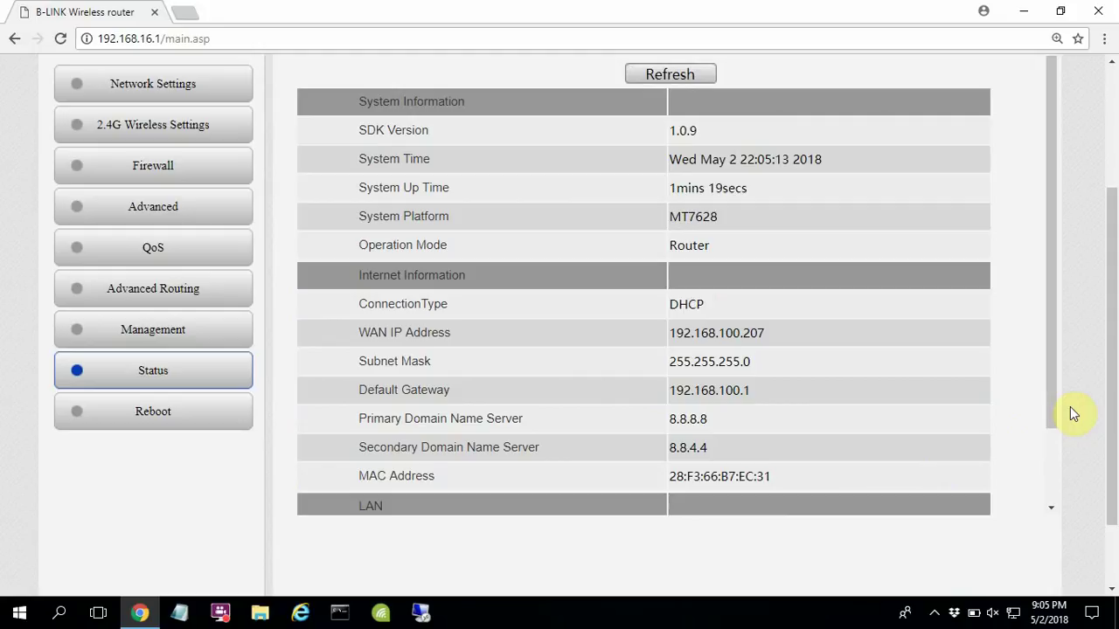
left_click(1021, 13)
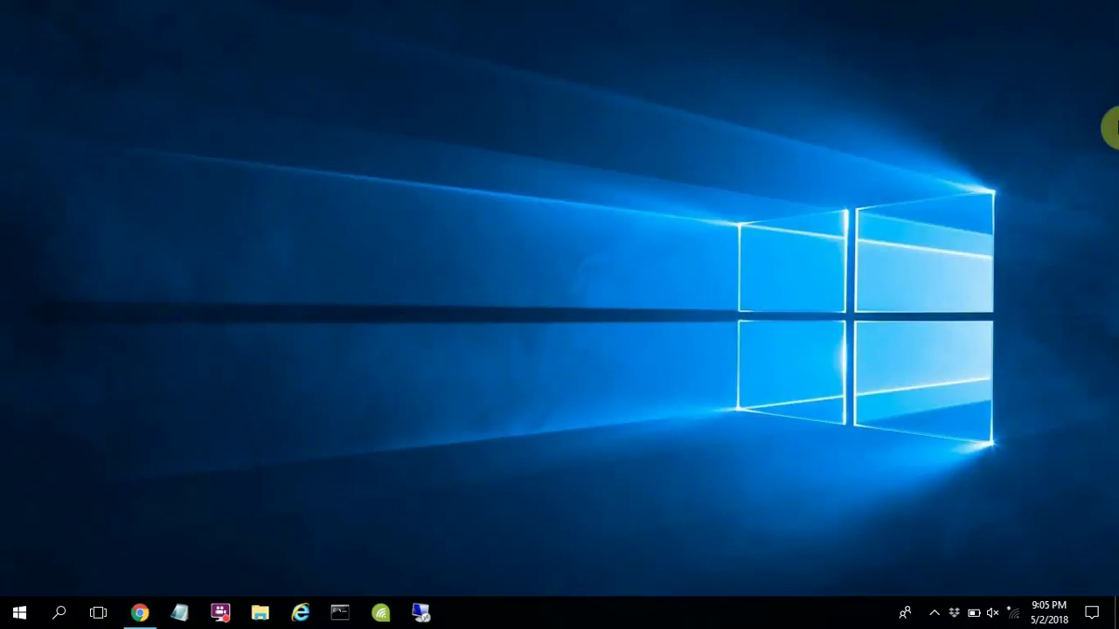
Step: Join B-LINK_NetVN with its network security key and make the PC discoverable on it
left_click(1014, 612)
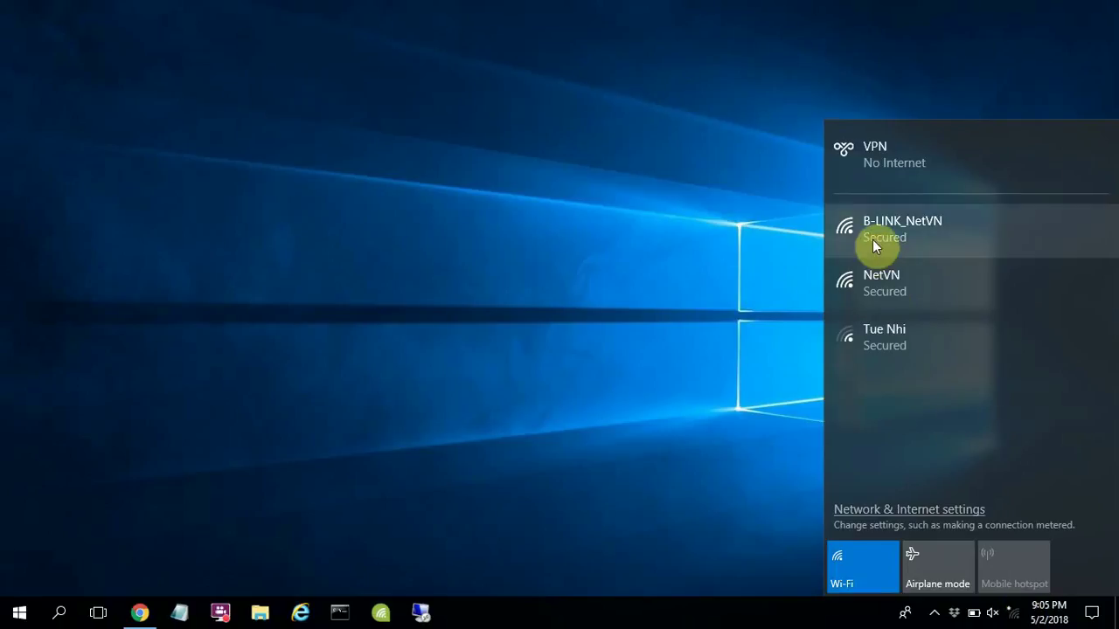
left_click(899, 239)
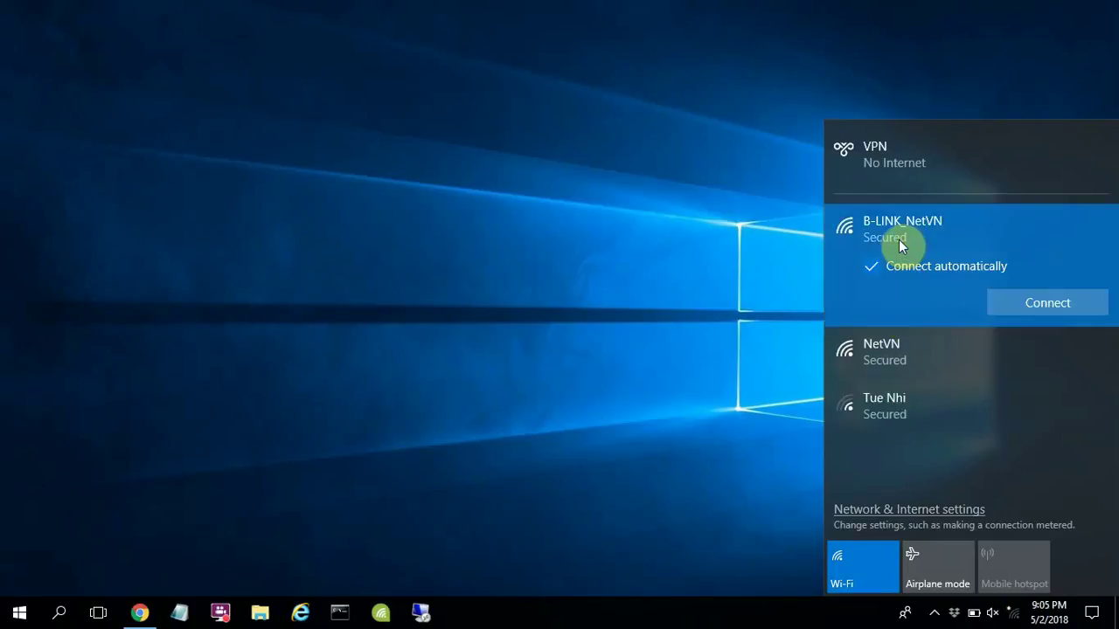
left_click(1018, 306)
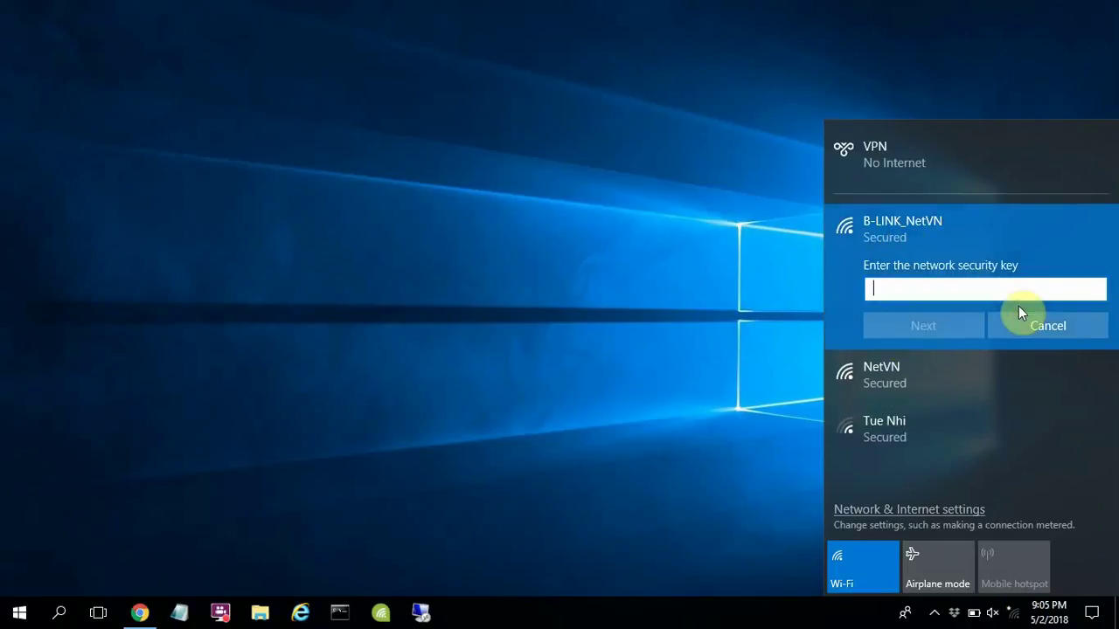
type("12345678")
left_click_drag(1092, 290, 1093, 290)
left_click(963, 324)
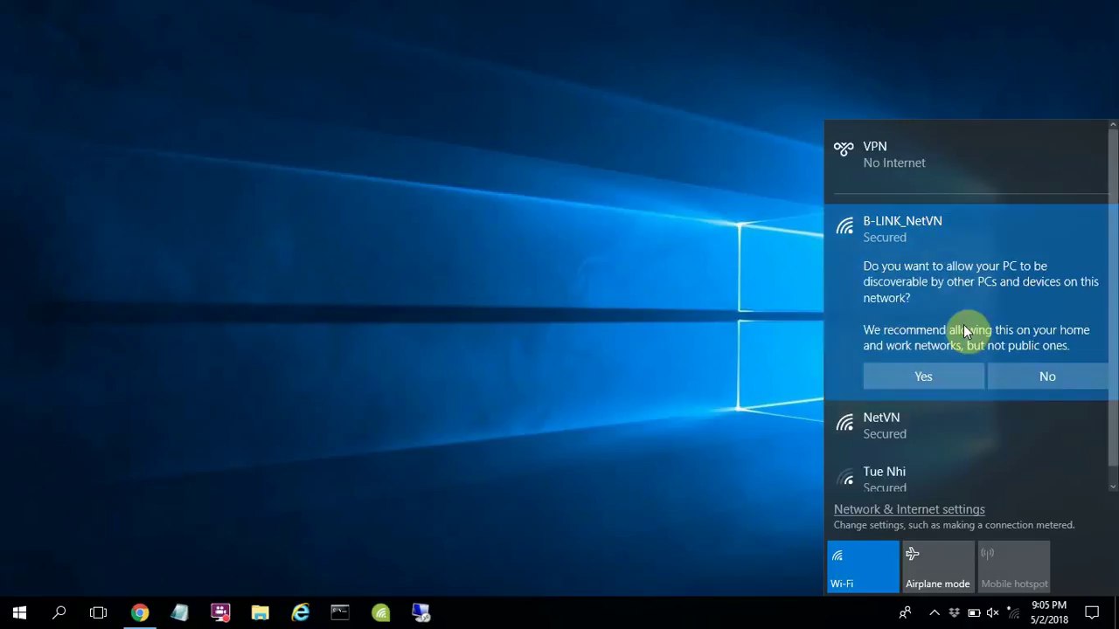
left_click(948, 374)
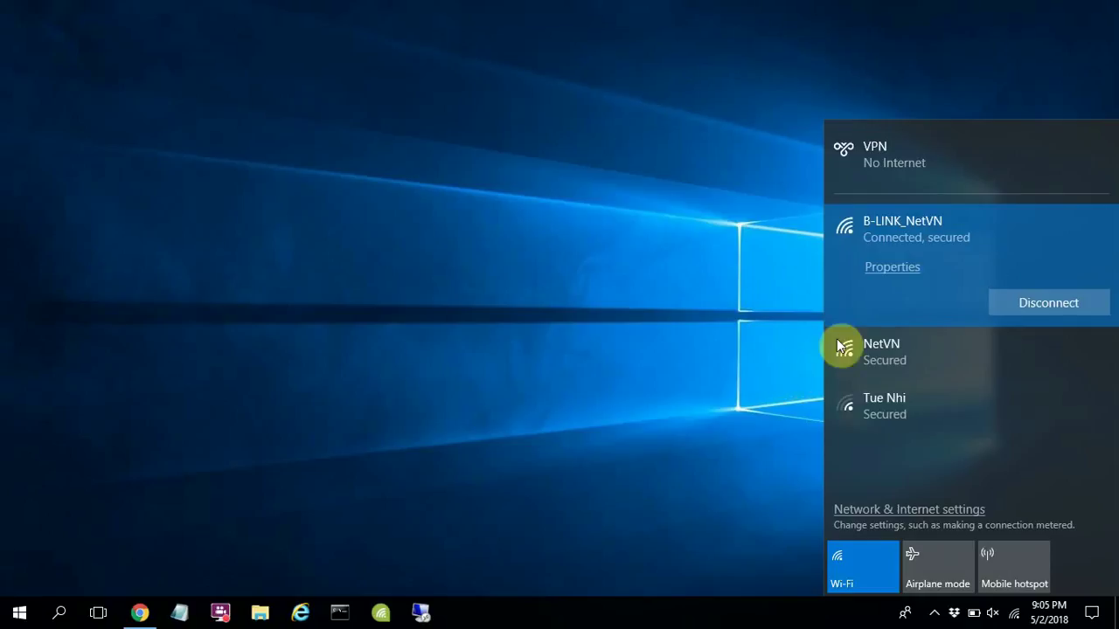
left_click(697, 339)
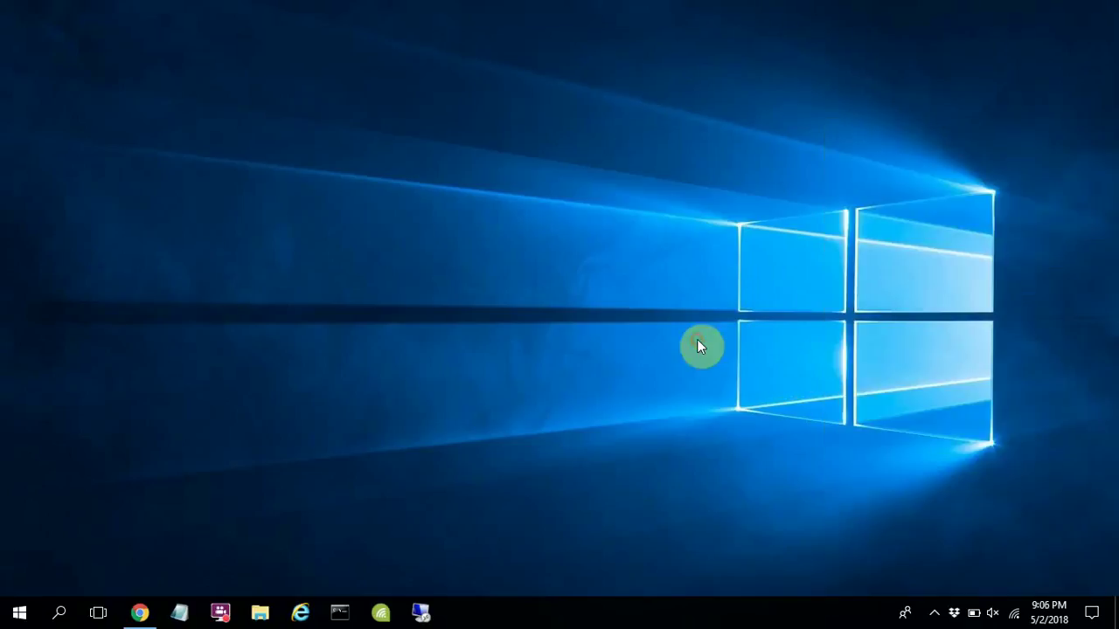
left_click(140, 611)
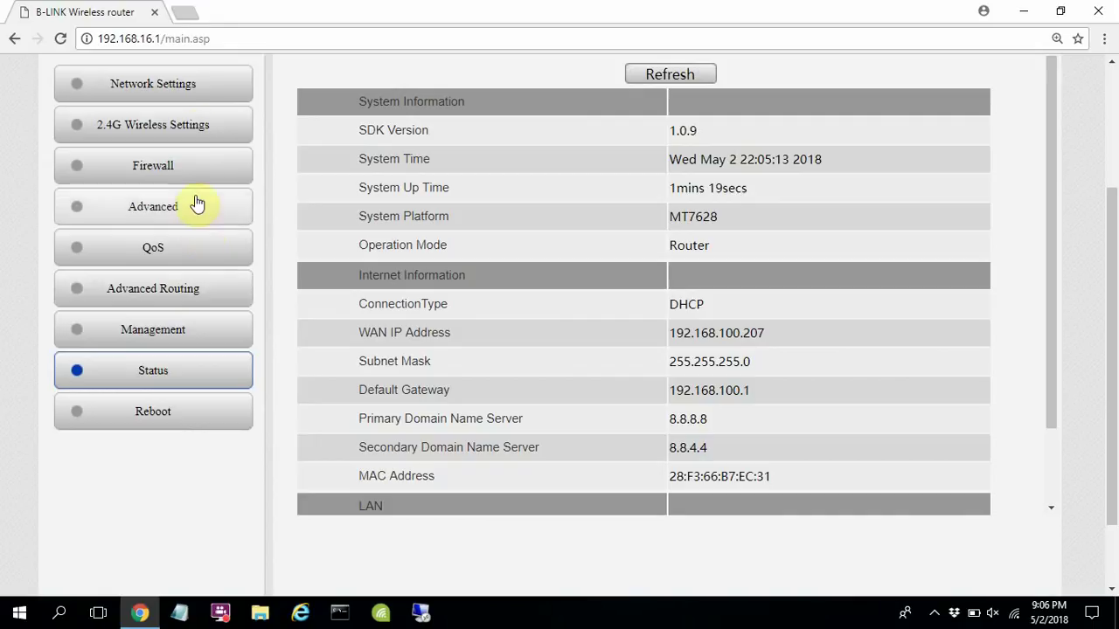
left_click(185, 14)
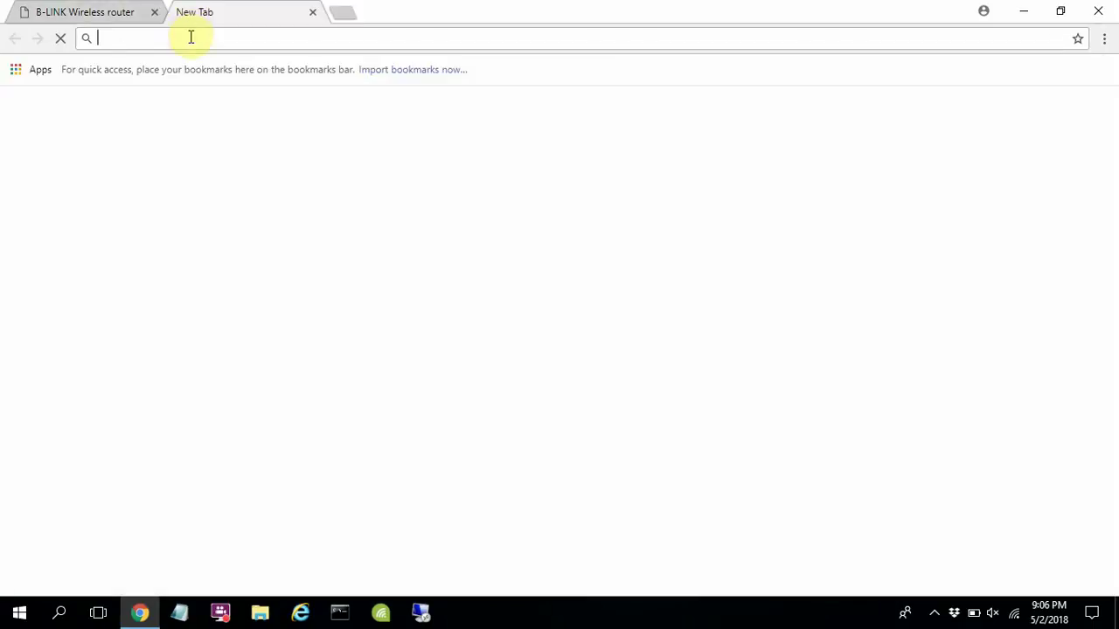
type("youtube.com")
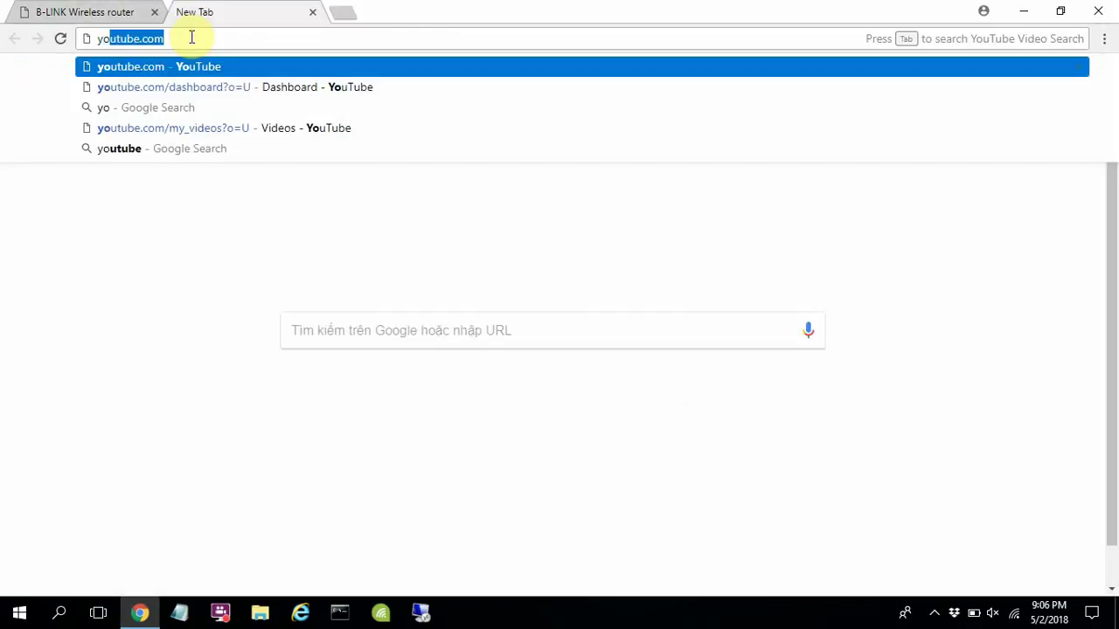
key("Right")
key("Return")
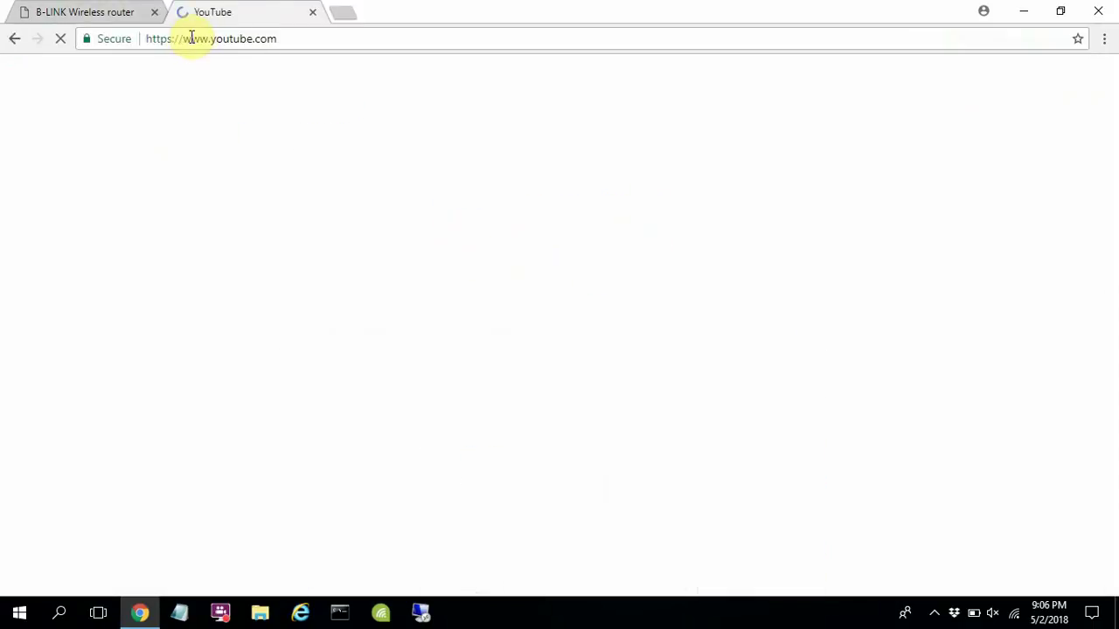